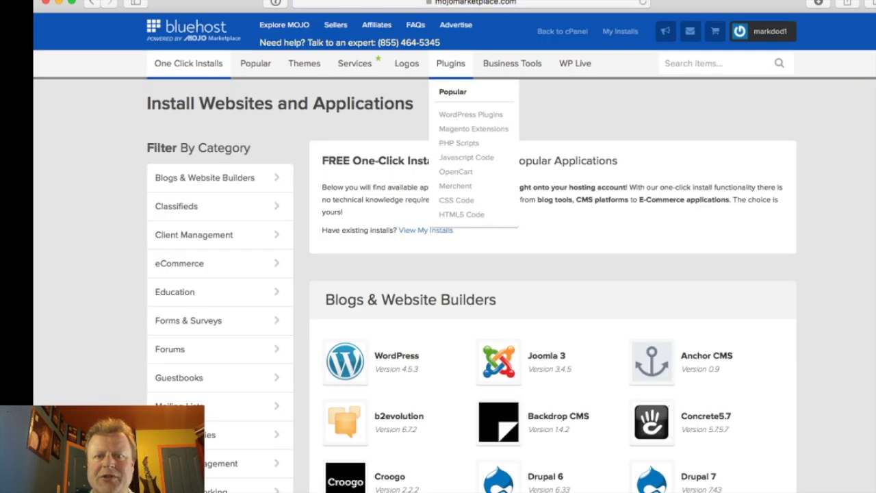
pyautogui.scroll(-5, 454, 274)
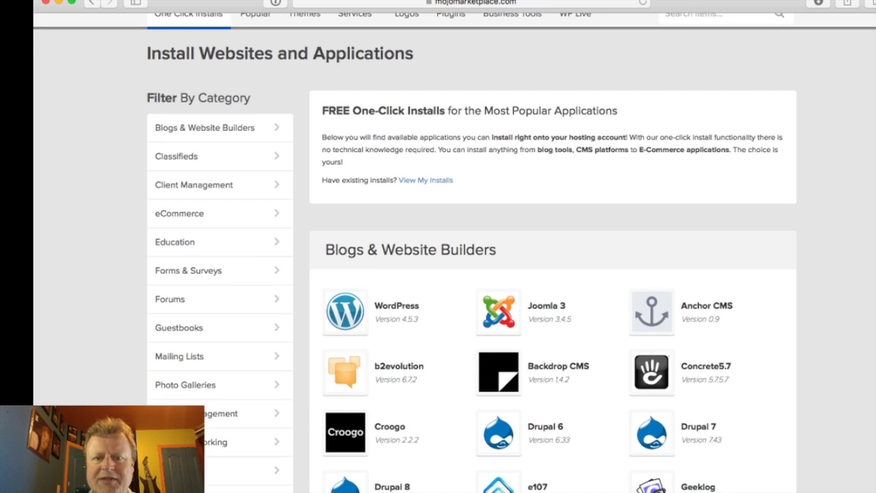
pyautogui.scroll(-3, 455, 274)
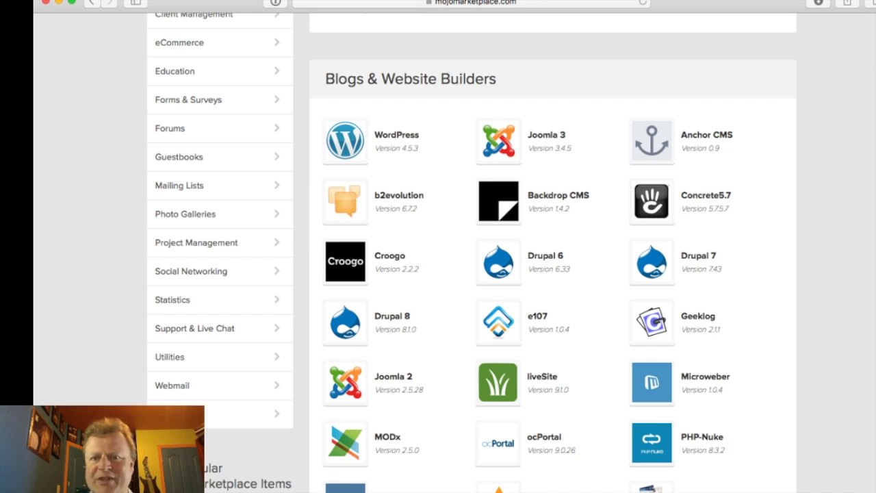
pyautogui.scroll(-2, 455, 274)
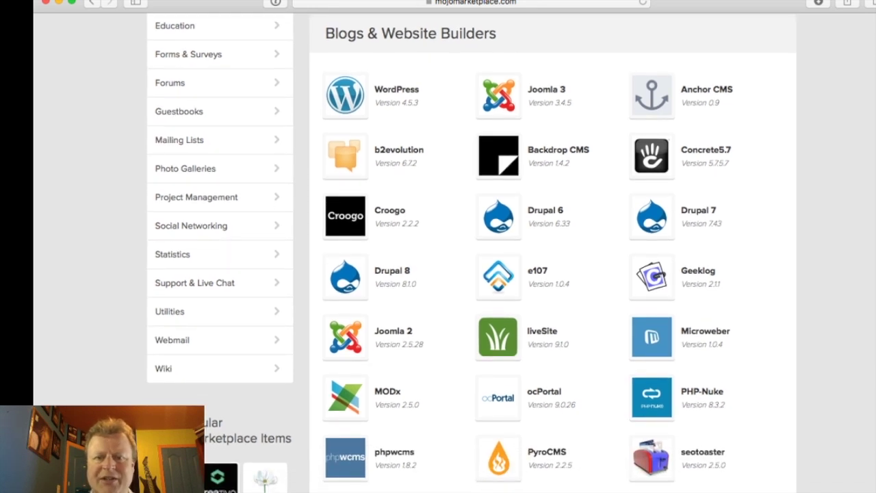
pyautogui.scroll(-3, 455, 274)
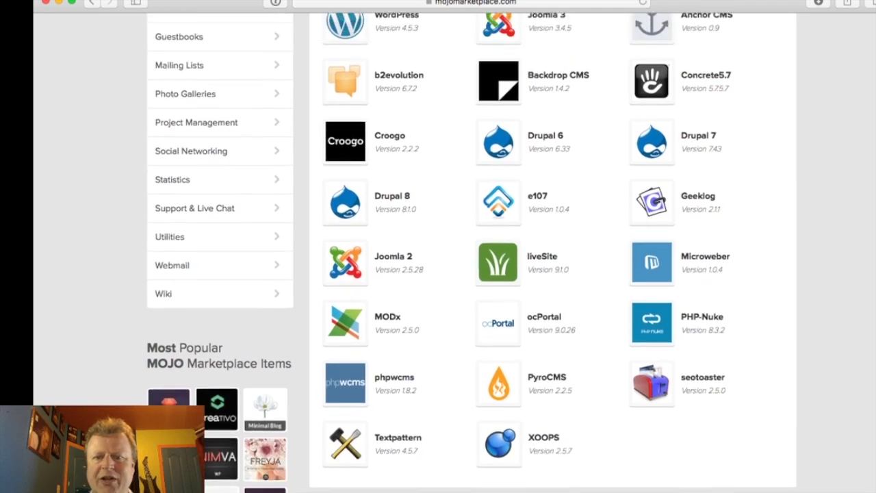
pyautogui.scroll(6, 454, 274)
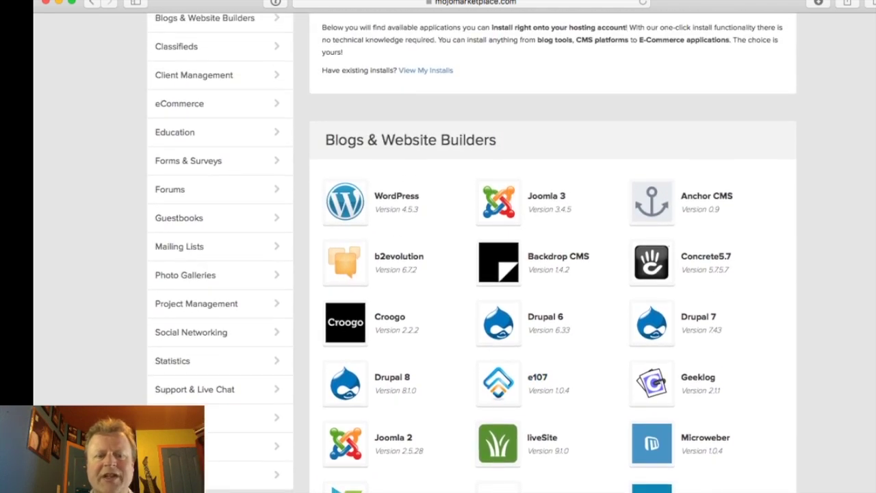
pyautogui.scroll(-7, 471, 252)
pyautogui.scroll(-1, 472, 252)
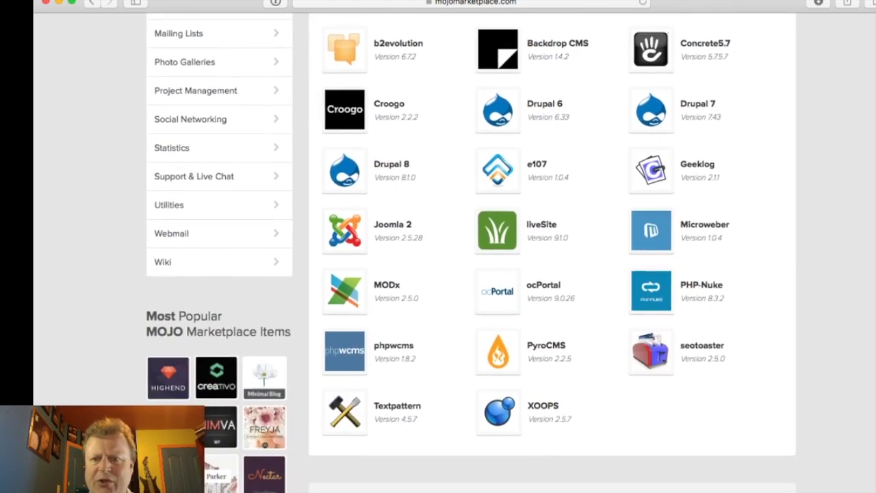
pyautogui.scroll(-2, 471, 252)
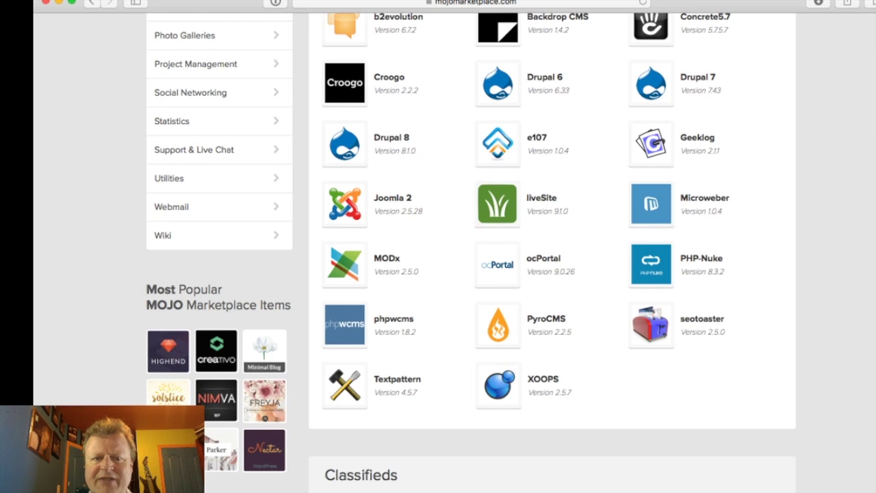
pyautogui.scroll(-12, 471, 251)
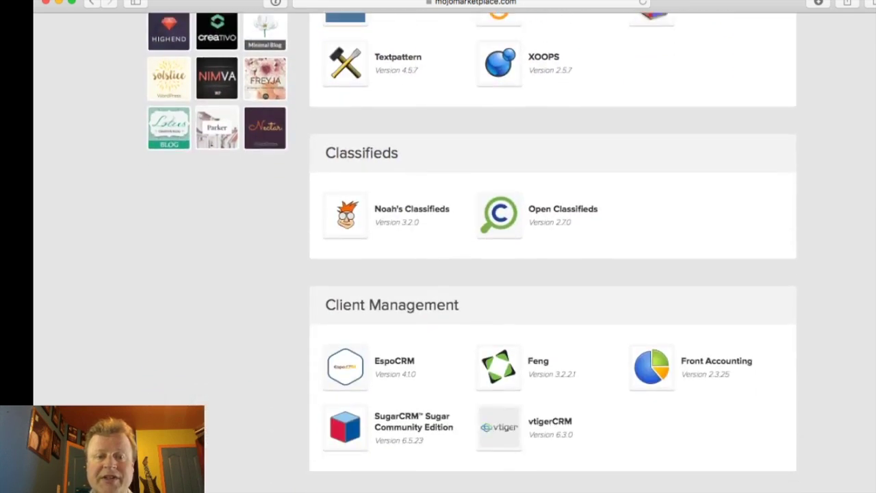
pyautogui.scroll(-5, 471, 252)
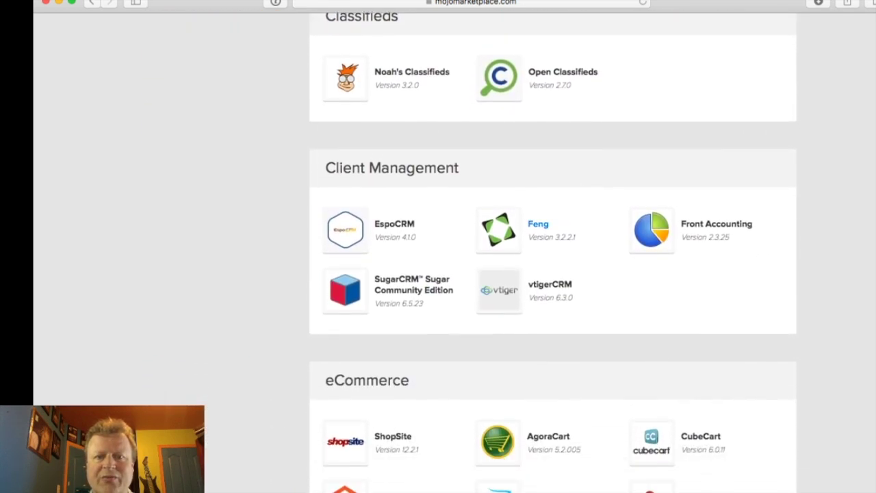
pyautogui.scroll(-12, 346, 188)
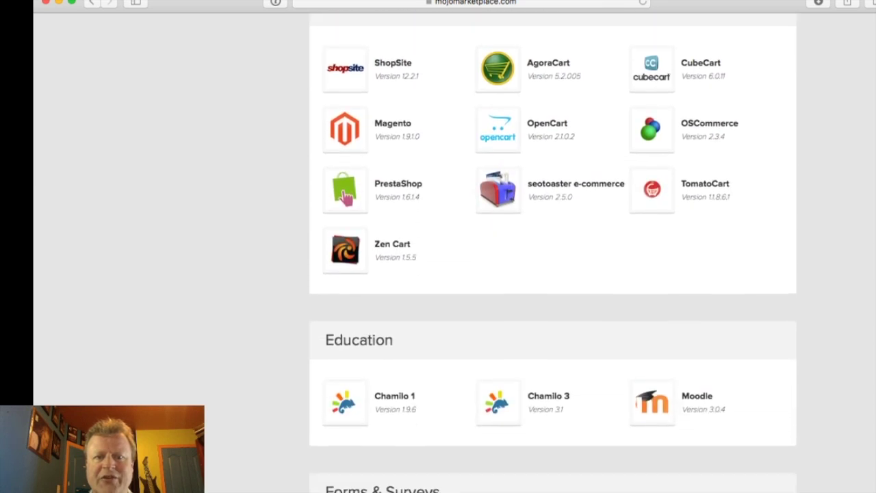
pyautogui.scroll(4, 346, 188)
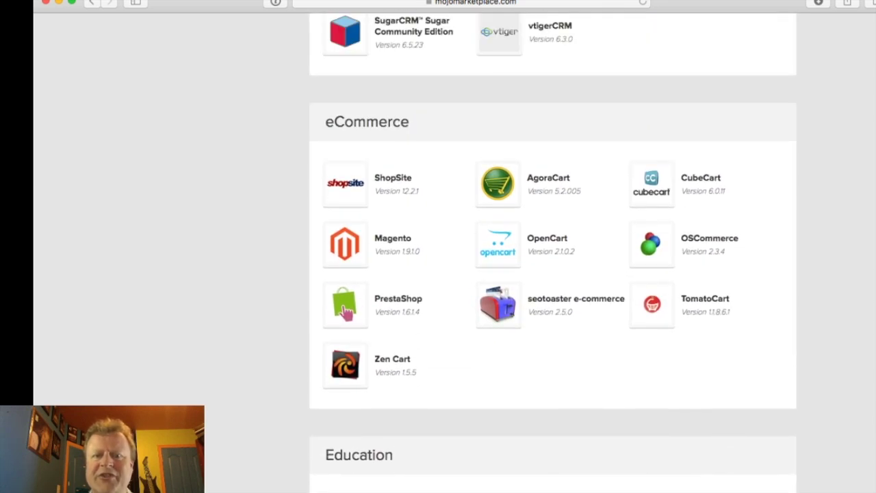
pyautogui.scroll(-9, 345, 311)
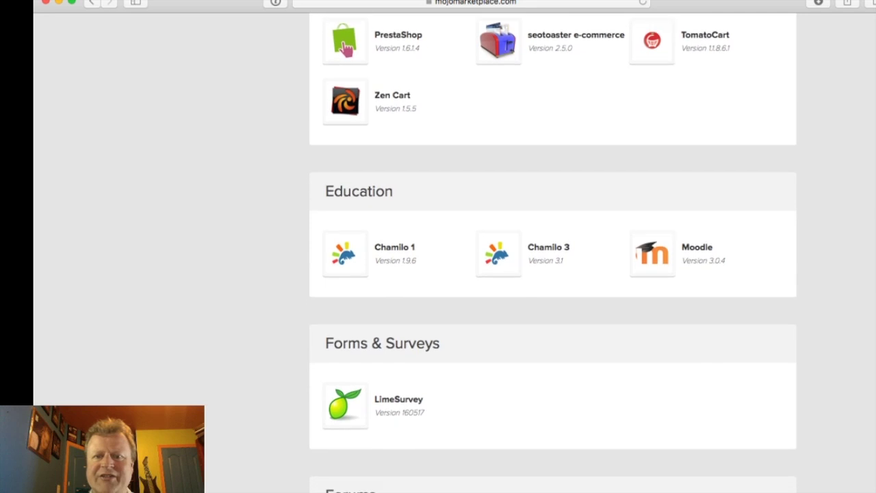
pyautogui.scroll(1, 347, 48)
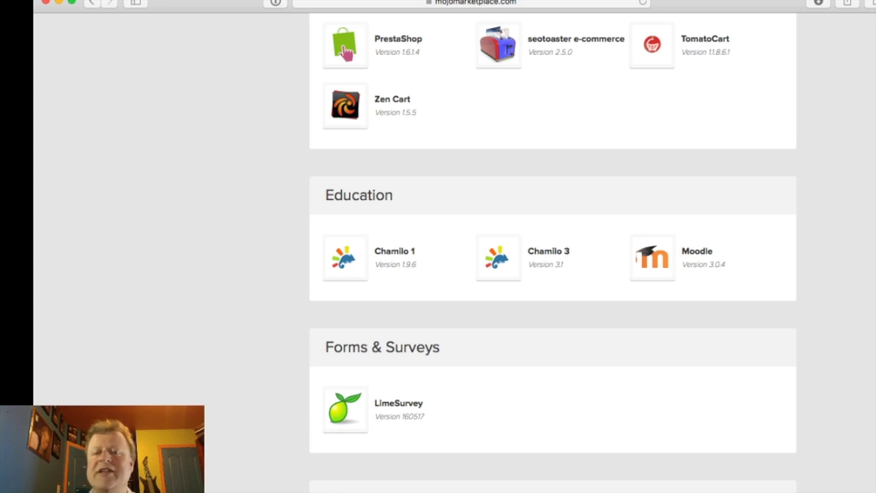
pyautogui.scroll(-2, 346, 51)
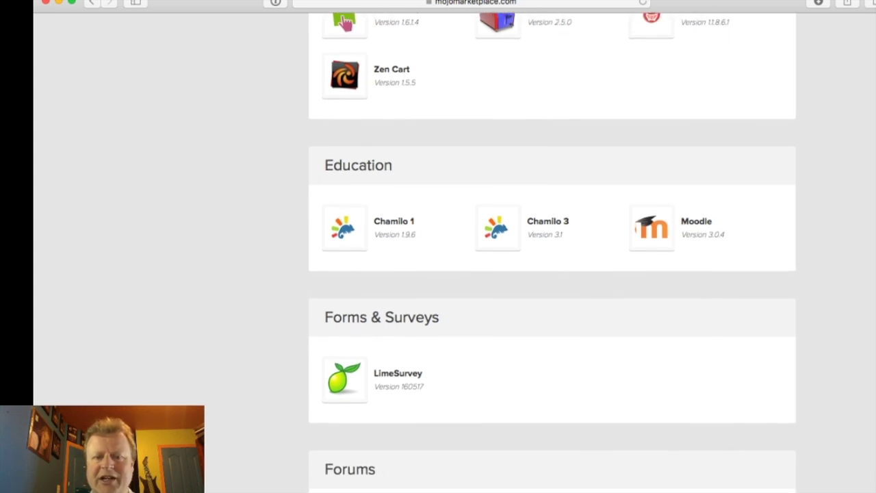
pyautogui.scroll(-2, 553, 253)
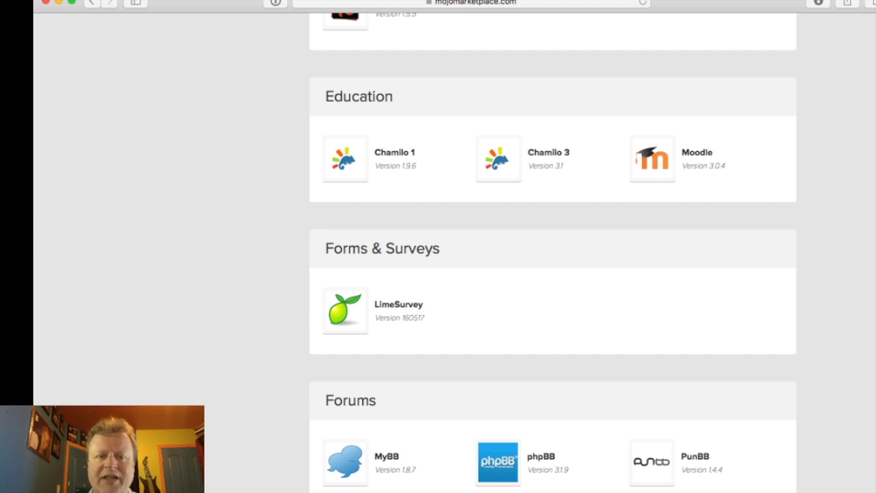
pyautogui.scroll(15, 553, 274)
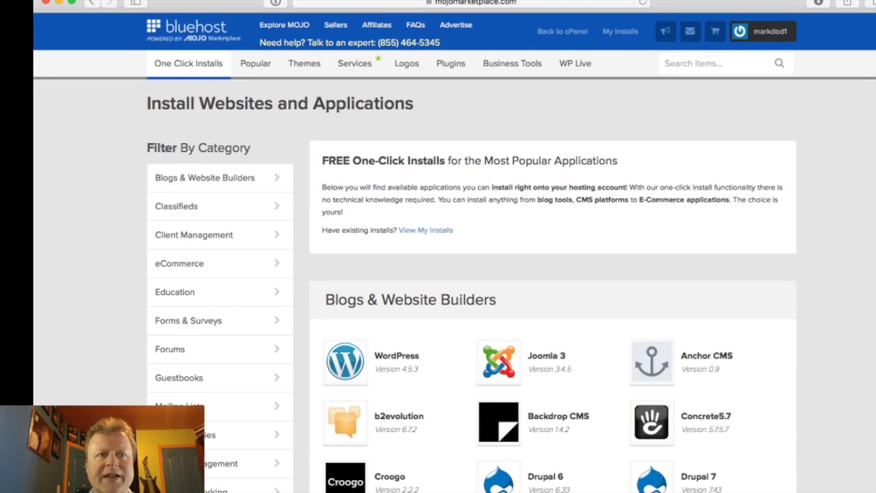
# Step: Go back from the WordPress marketplace to the Bluehost hosting home and scroll through it
pyautogui.press('super+bracketleft')
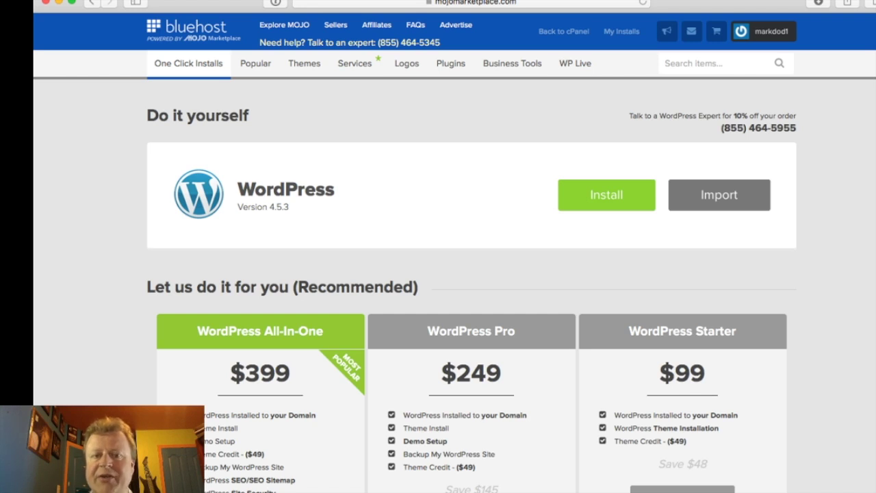
pyautogui.scroll(-5, 455, 254)
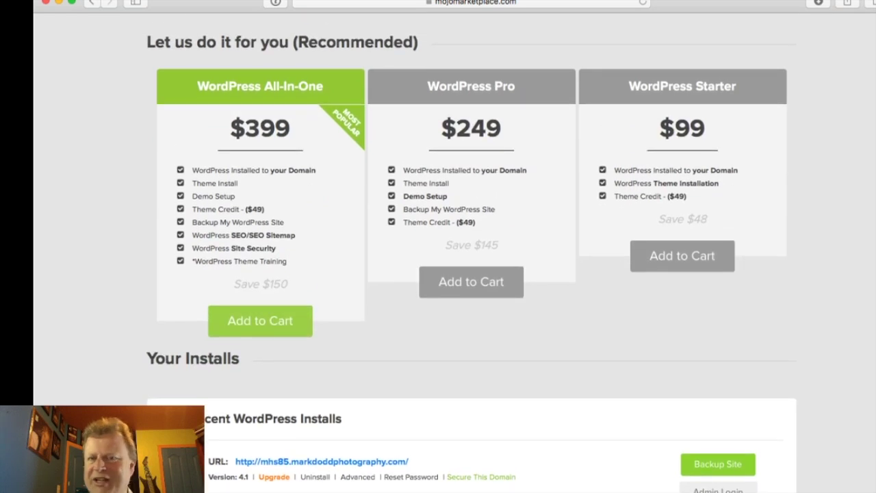
pyautogui.scroll(-2, 471, 260)
pyautogui.scroll(1, 471, 261)
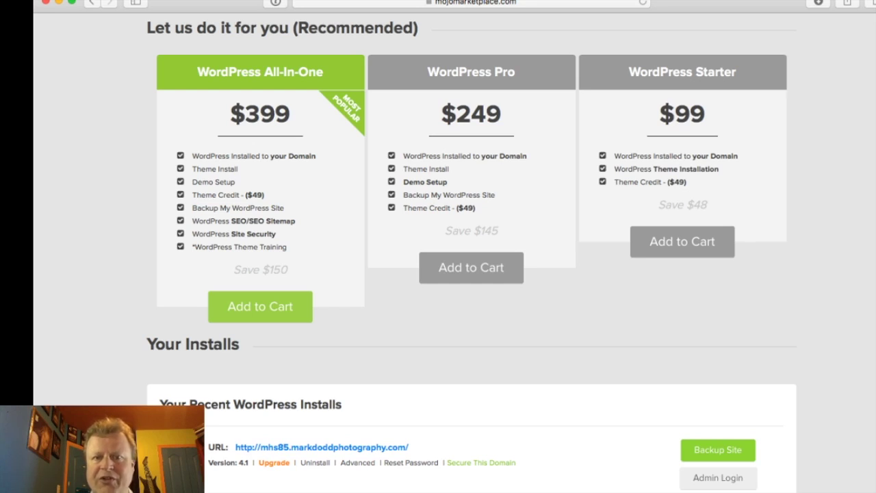
pyautogui.scroll(5, 471, 261)
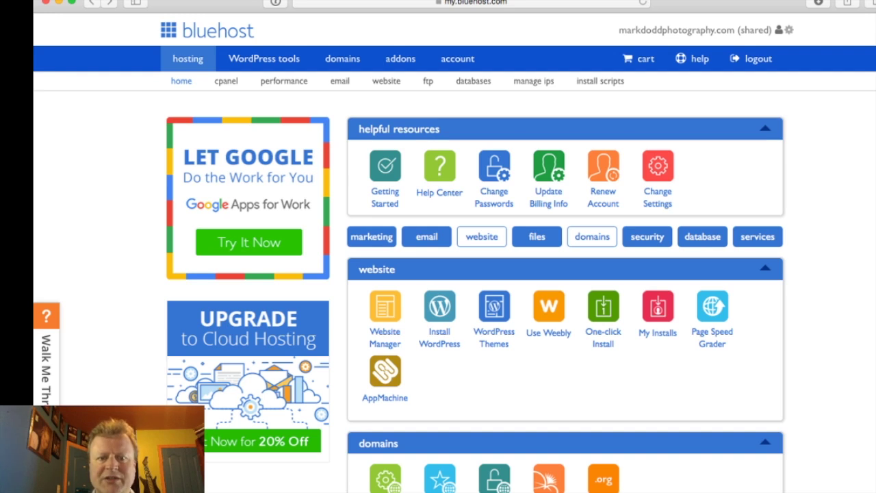
# Step: Create a new subdomain named 'demo' with its home folder
pyautogui.scroll(-3, 455, 274)
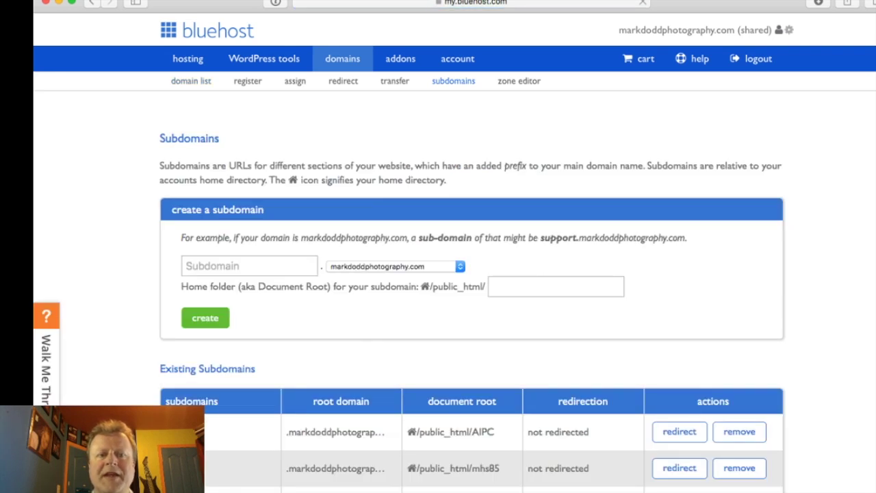
pyautogui.click(249, 266)
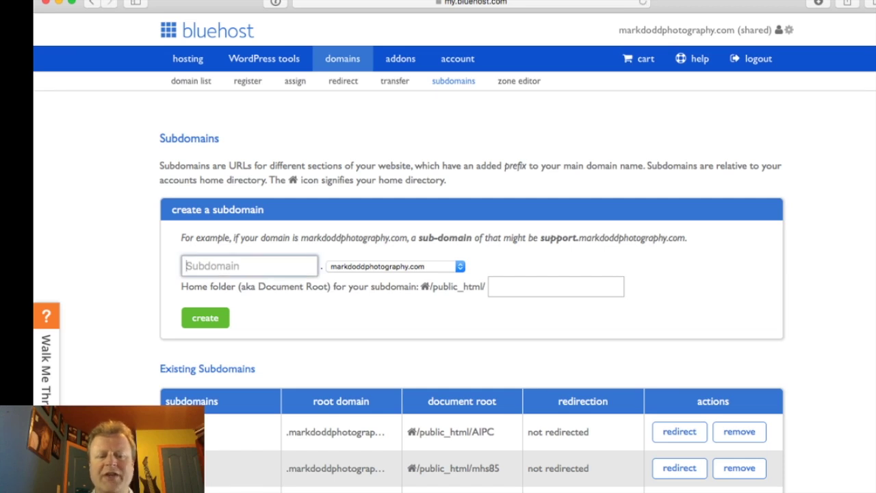
pyautogui.write('demo')
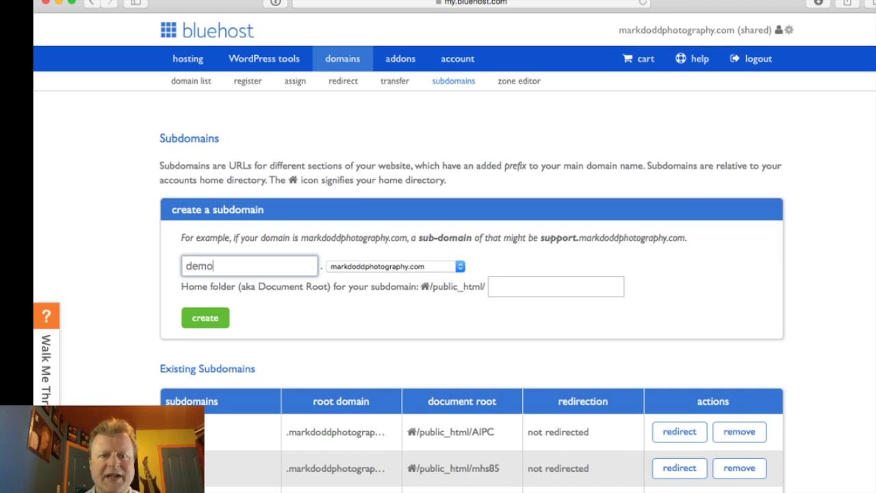
pyautogui.click(555, 287)
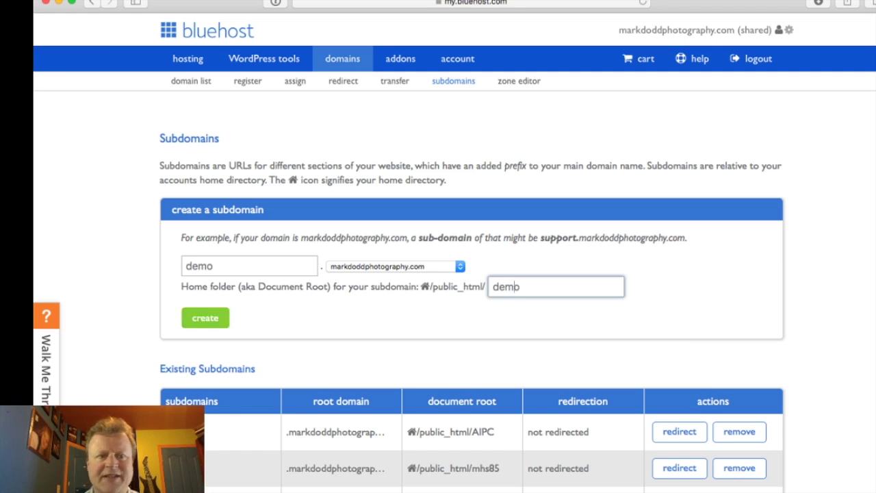
pyautogui.press('Return')
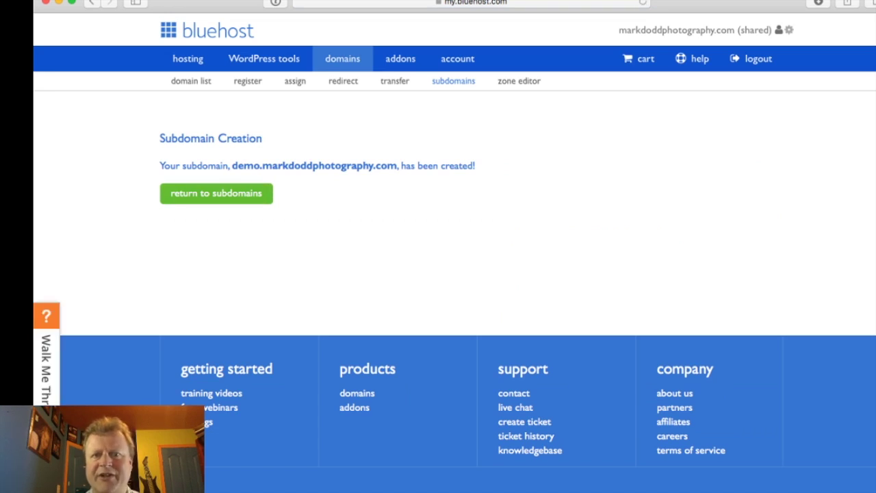
# Step: Return to the subdomain list, then move on to the WordPress installation tools
pyautogui.click(216, 193)
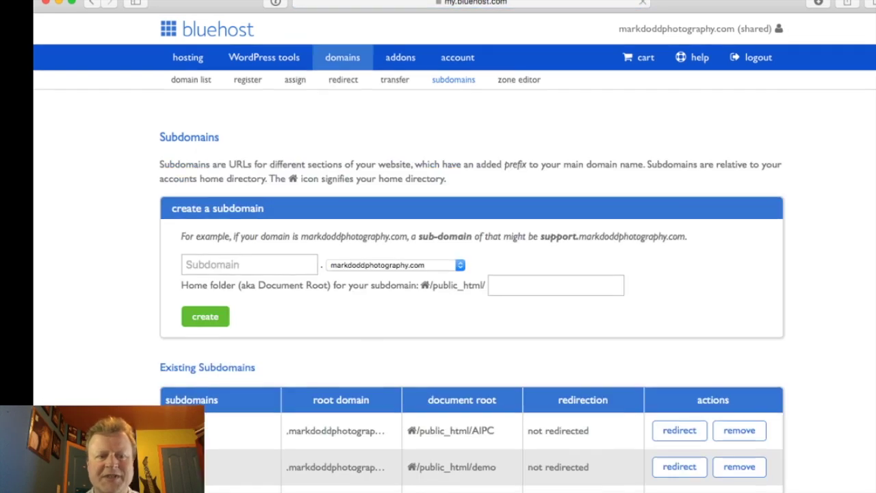
pyautogui.scroll(-2, 455, 273)
pyautogui.scroll(2, 455, 274)
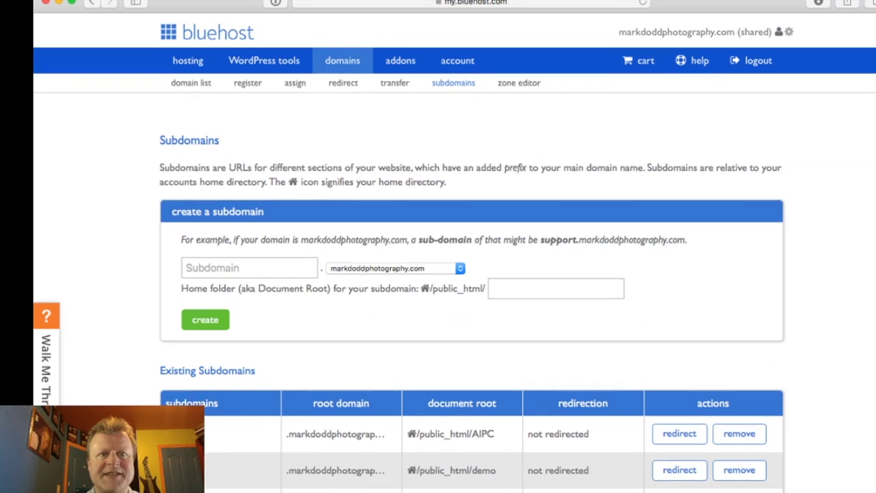
pyautogui.click(187, 58)
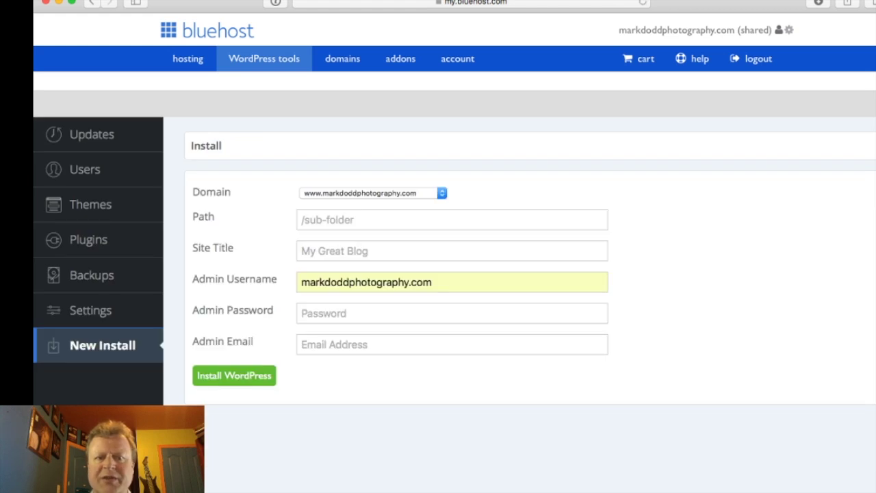
# Step: Clear the prefilled admin username and pick demo.markdoddphotography.com as the install domain
pyautogui.hotkey('shift', 'Left')
pyautogui.hotkey('shift', 'Left')
pyautogui.hotkey('shift', 'Left')
pyautogui.hotkey('shift', 'Left')
pyautogui.hotkey('shift', 'Left')
pyautogui.hotkey('shift', 'Left')
pyautogui.hotkey('shift', 'Left')
pyautogui.hotkey('shift', 'Left')
pyautogui.hotkey('shift', 'Left')
pyautogui.hotkey('shift', 'Left')
pyautogui.hotkey('shift', 'Left')
pyautogui.hotkey('shift', 'Left')
pyautogui.hotkey('shift', 'Left')
pyautogui.hotkey('shift', 'Left')
pyautogui.hotkey('shift', 'Left')
pyautogui.hotkey('shift', 'Left')
pyautogui.hotkey('shift', 'Left')
pyautogui.hotkey('shift', 'Left')
pyautogui.hotkey('shift', 'Left')
pyautogui.hotkey('shift', 'Left')
pyautogui.press('BackSpace')
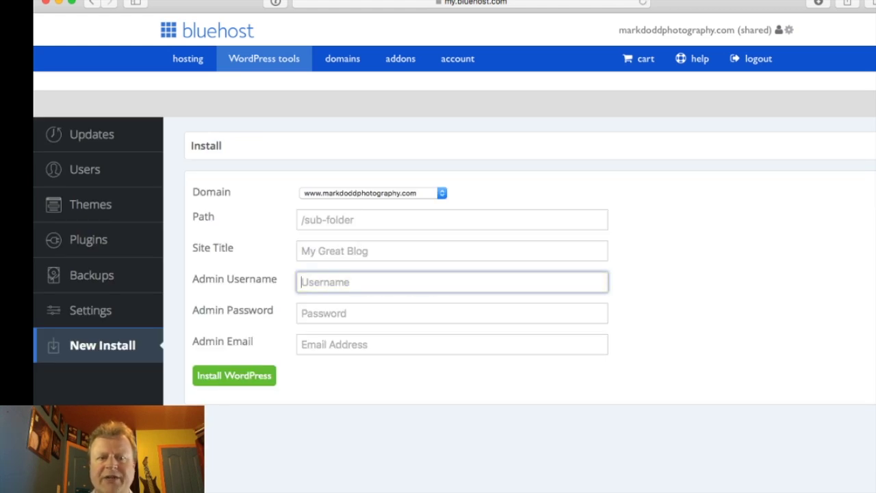
pyautogui.click(373, 193)
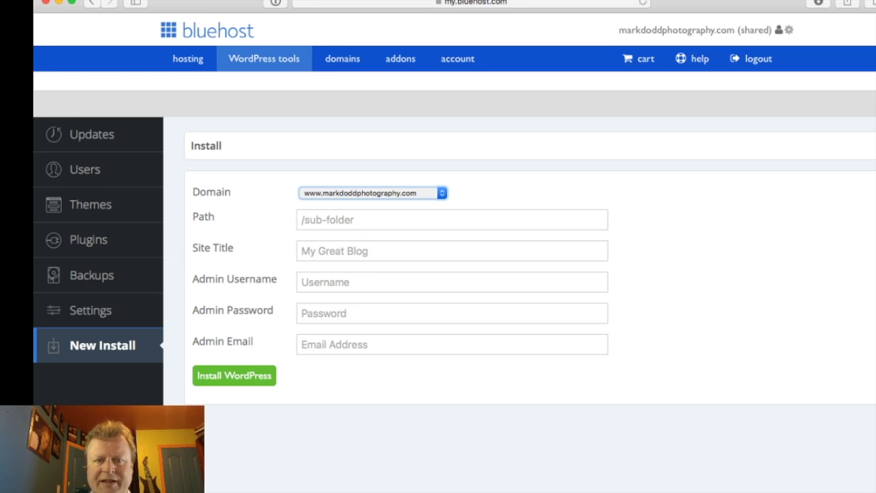
pyautogui.press('Down')
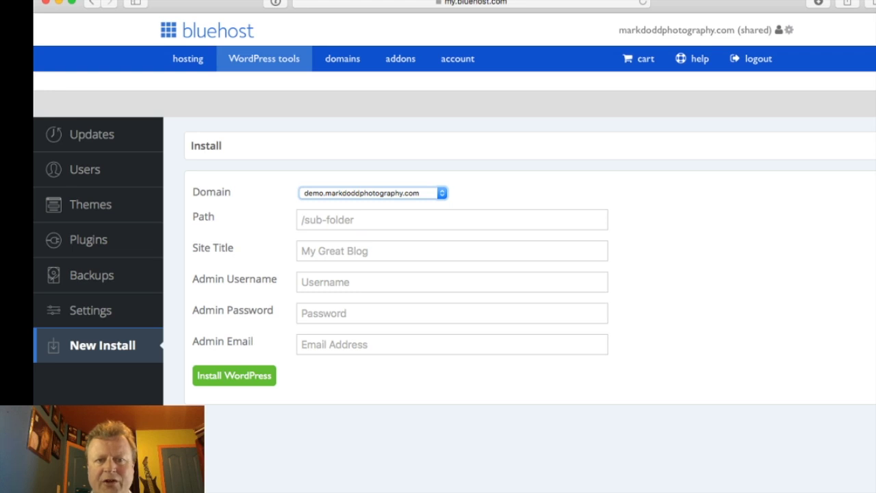
# Step: Enter site title 'My Demo Site' with an admin username, password and e-mail, then install
pyautogui.click(452, 220)
pyautogui.click(452, 250)
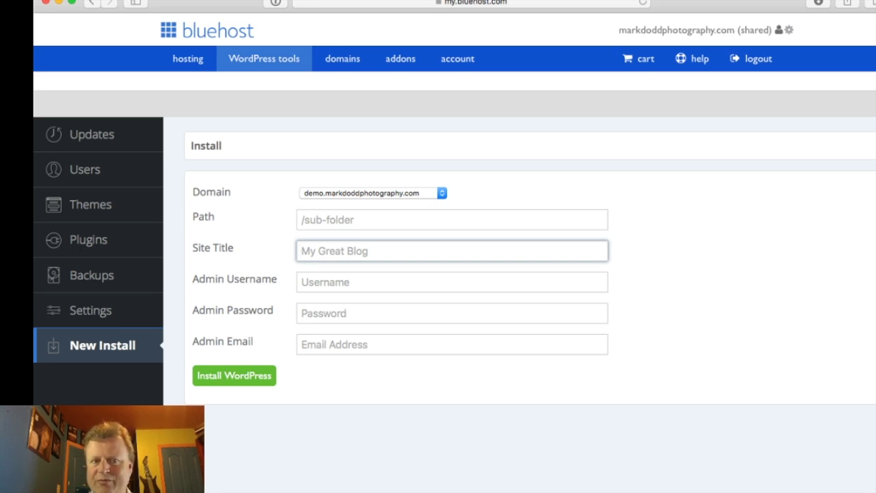
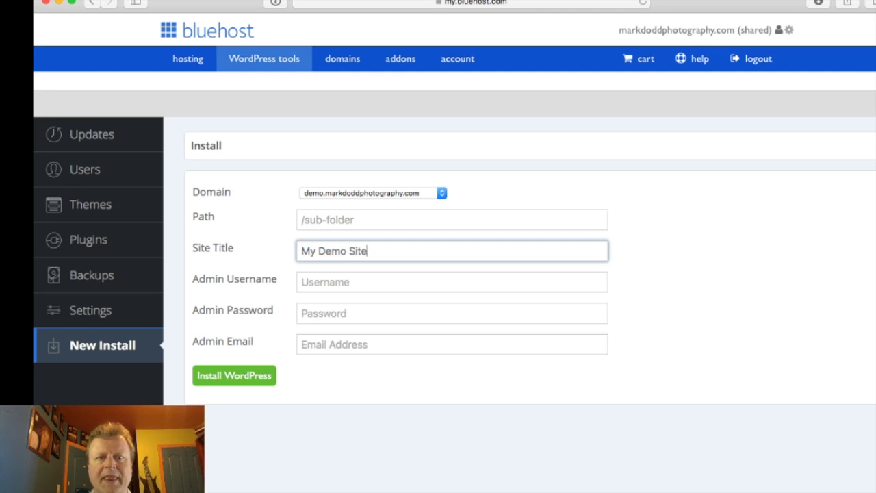
pyautogui.press('Tab')
pyautogui.press('Tab')
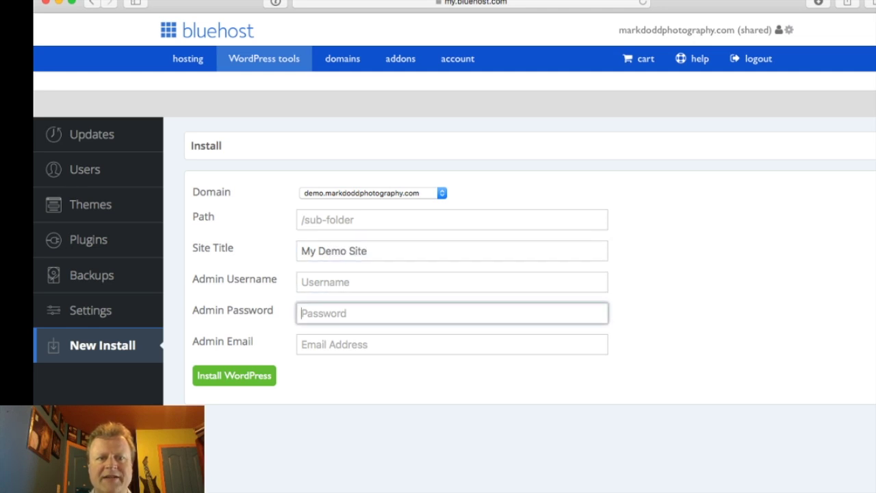
pyautogui.hotkey('shift', 'Tab')
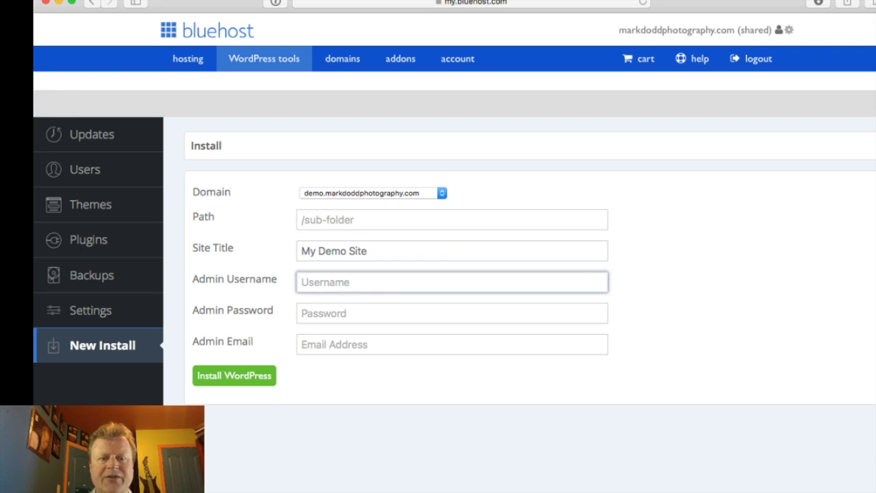
pyautogui.press('Tab')
pyautogui.press('Tab')
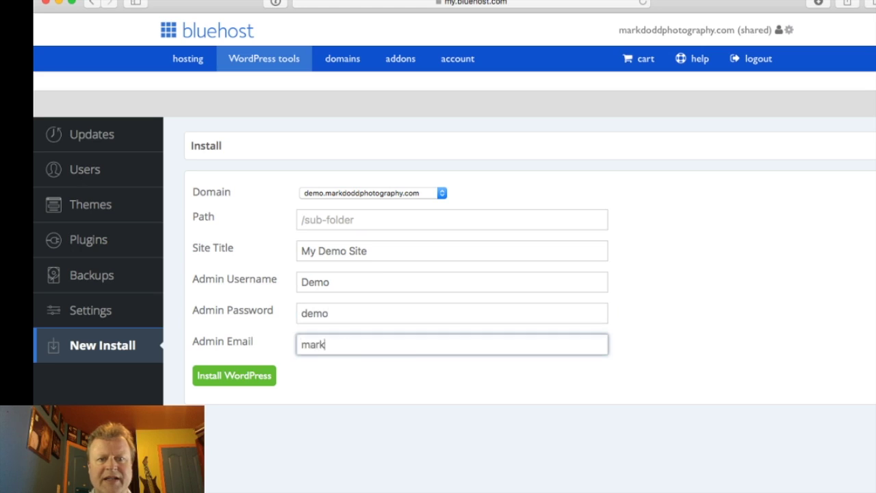
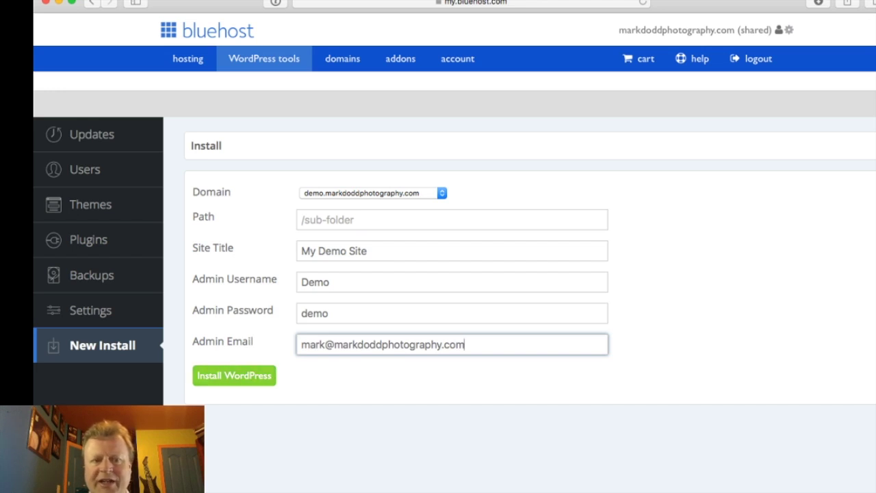
pyautogui.click(234, 375)
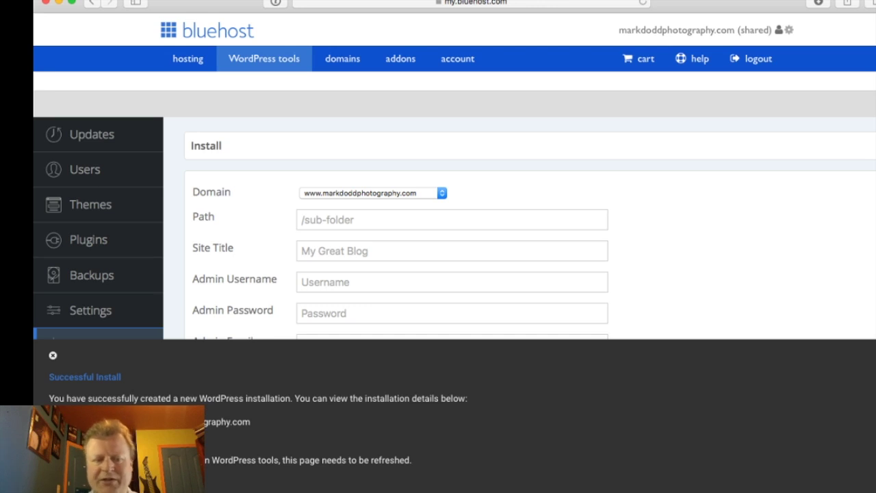
# Step: Reload the page to show the Users panel of the new demo site install
pyautogui.press('super+r')
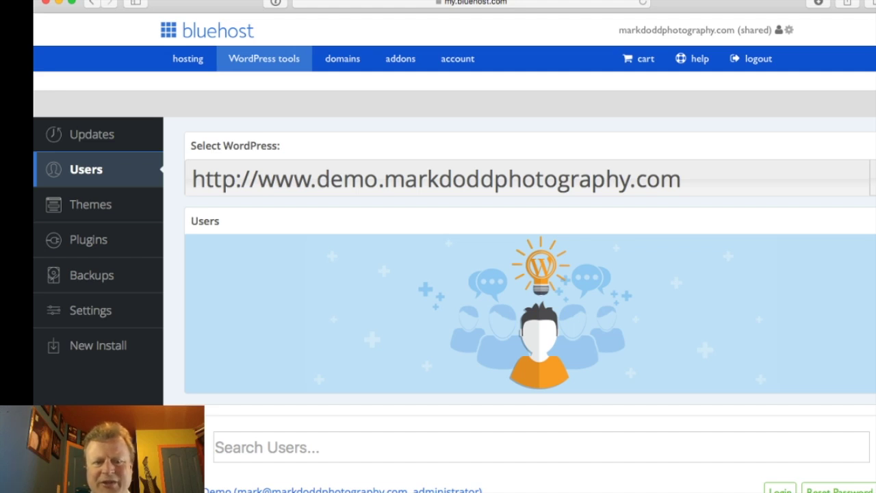
# Step: Log in to the new demo site's dashboard as its administrator account
pyautogui.scroll(-4, 520, 274)
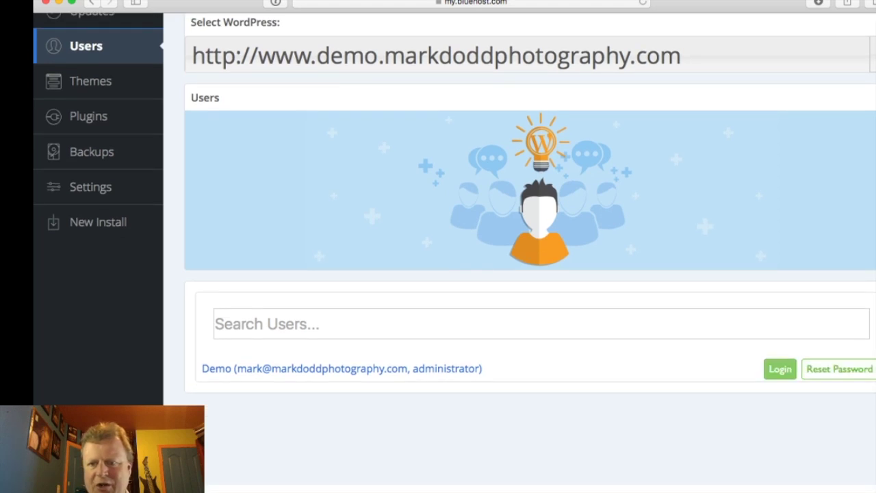
pyautogui.click(779, 369)
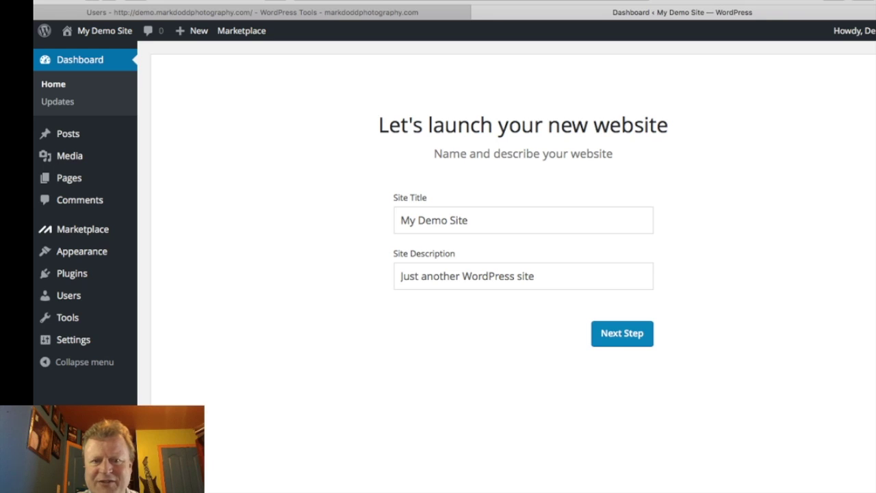
# Step: Keep the 'My Demo Site' title and description, and answer the blog posts question
pyautogui.moveTo(400, 219); pyautogui.dragTo(468, 220)
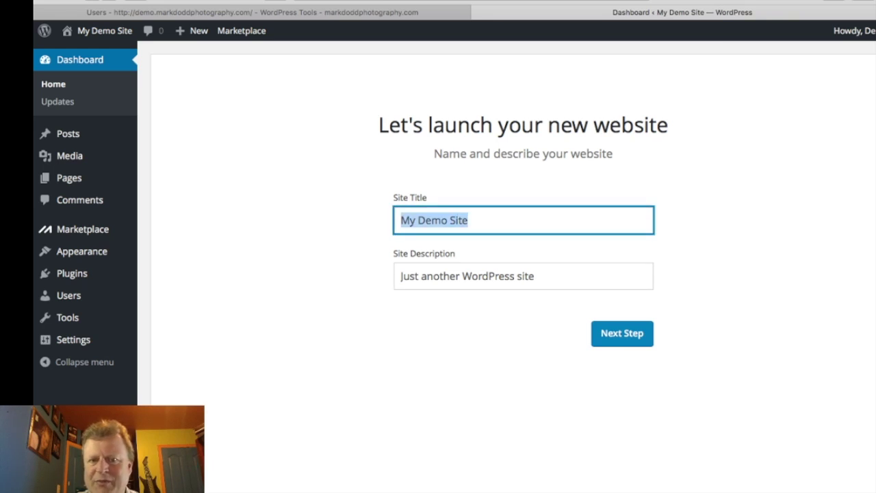
pyautogui.click(535, 276)
pyautogui.moveTo(535, 276); pyautogui.dragTo(401, 276)
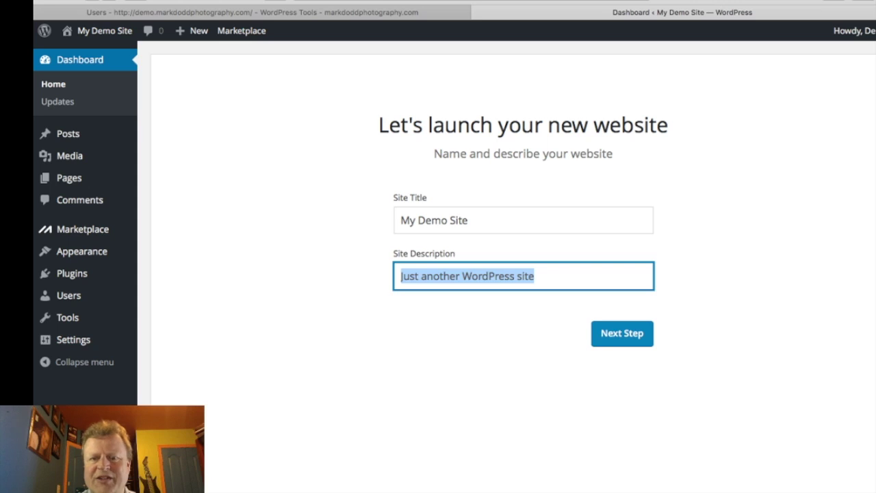
pyautogui.press('Return')
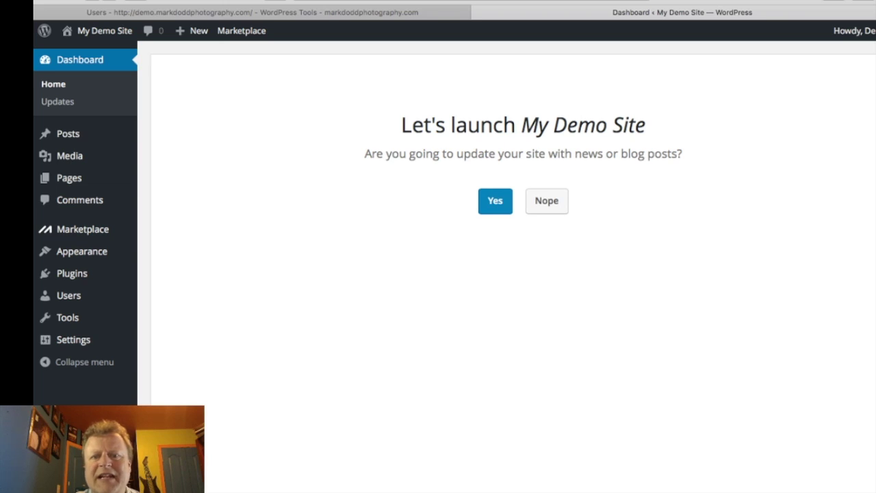
pyautogui.press('Return')
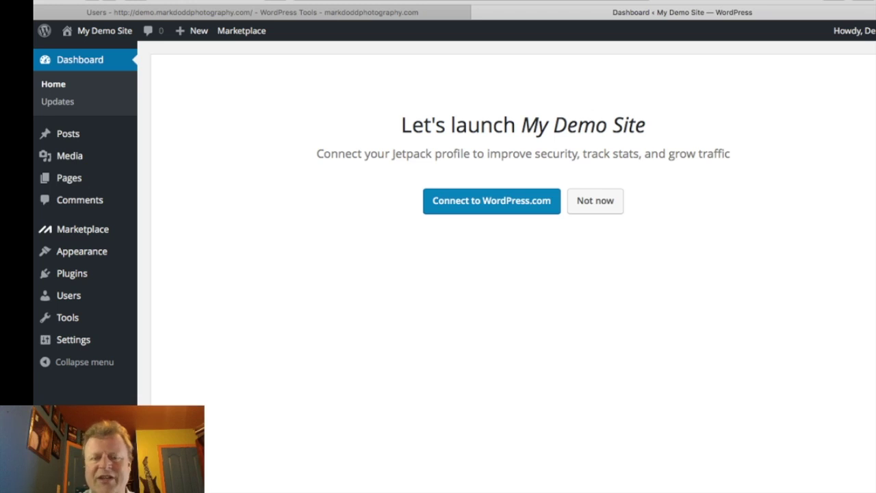
# Step: Skip connecting Jetpack and go to Appearance > Themes
pyautogui.click(594, 201)
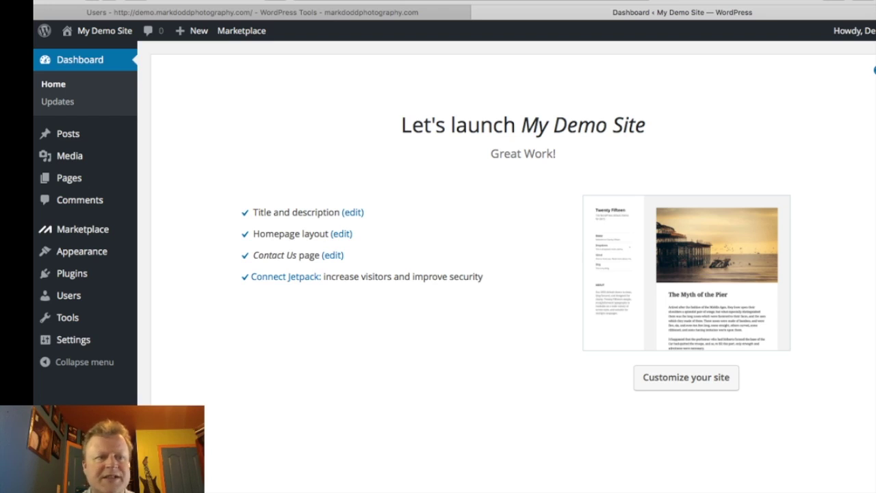
pyautogui.moveTo(81, 251)
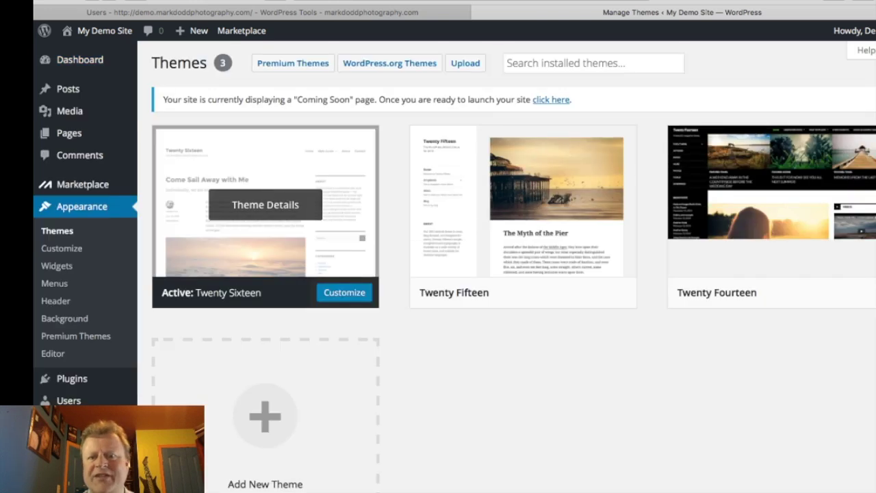
pyautogui.moveTo(523, 205)
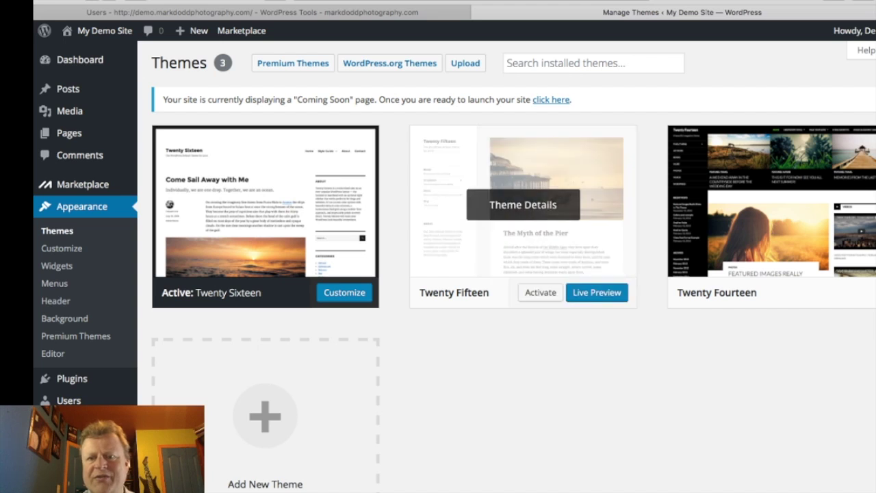
pyautogui.moveTo(780, 205)
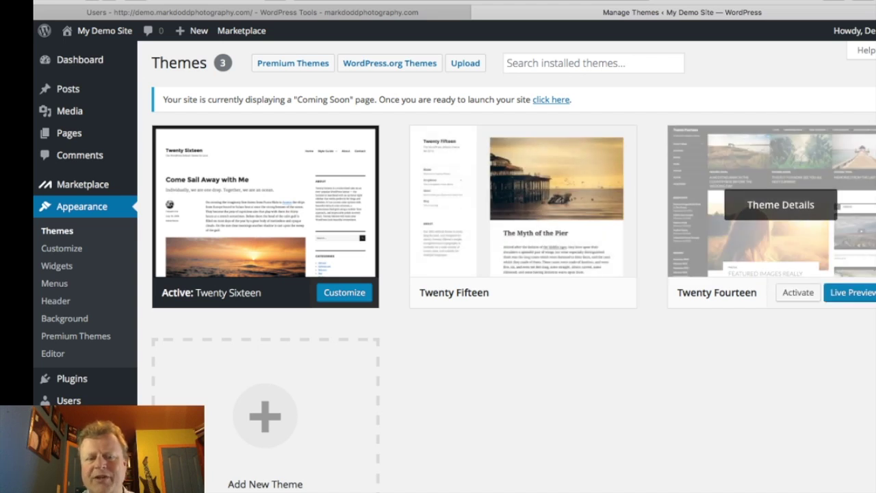
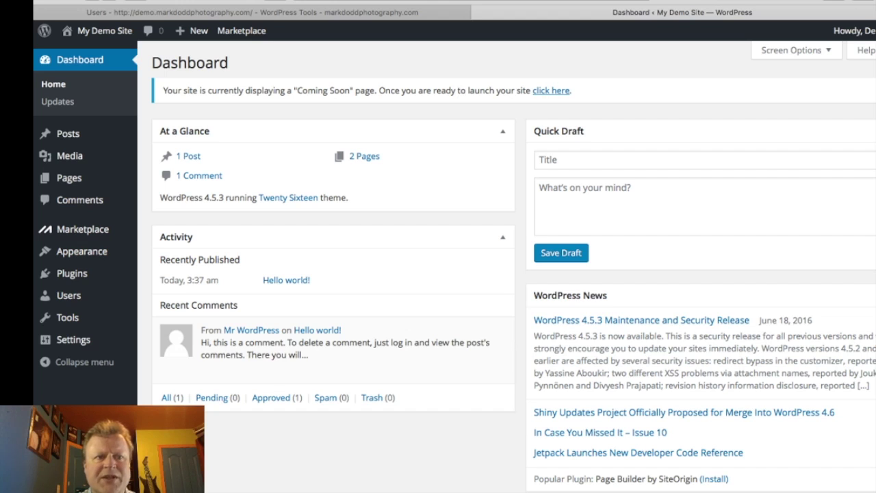
pyautogui.moveTo(163, 91); pyautogui.dragTo(572, 90)
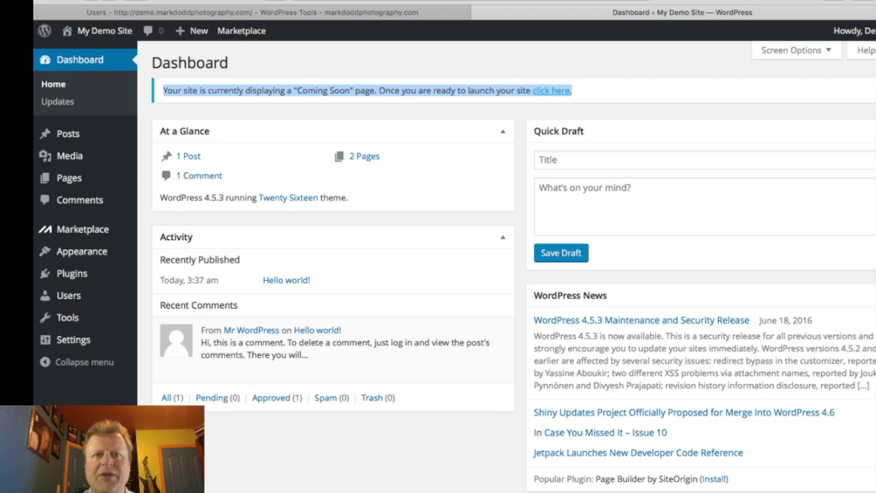
pyautogui.click(480, 13)
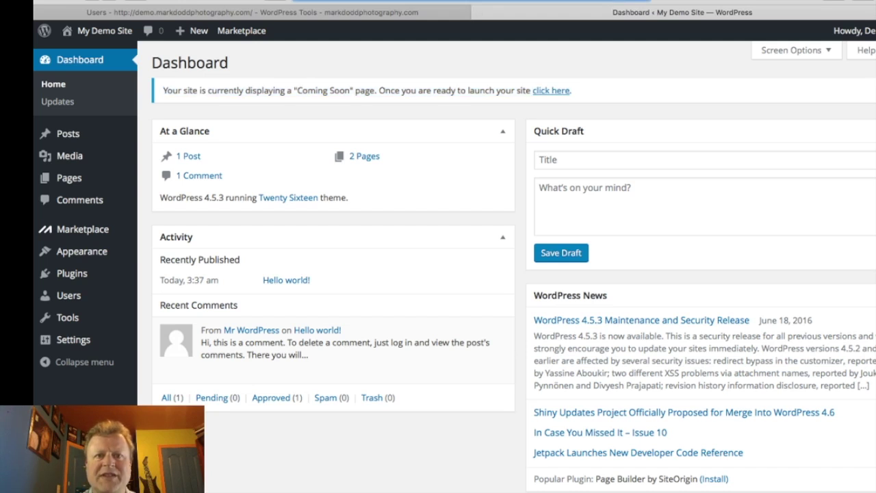
pyautogui.scroll(-1, 102, 31)
pyautogui.moveTo(102, 31)
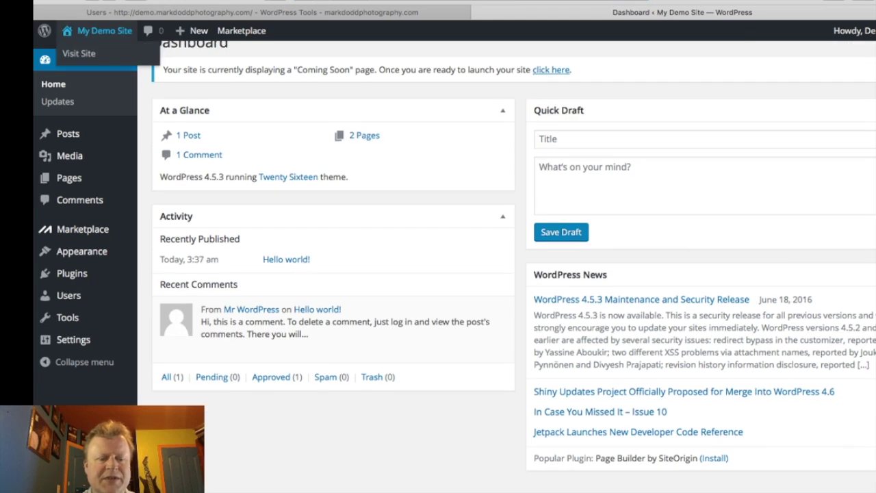
pyautogui.click(79, 53)
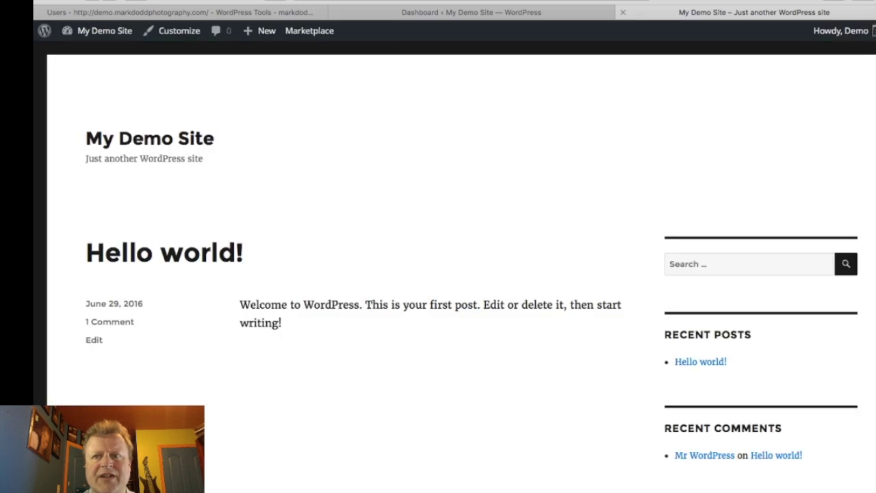
pyautogui.moveTo(840, 30)
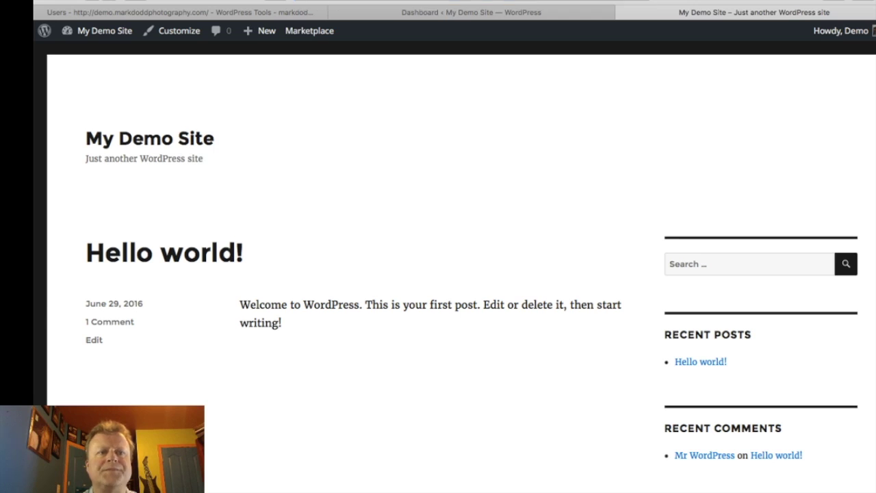
pyautogui.press('super+w')
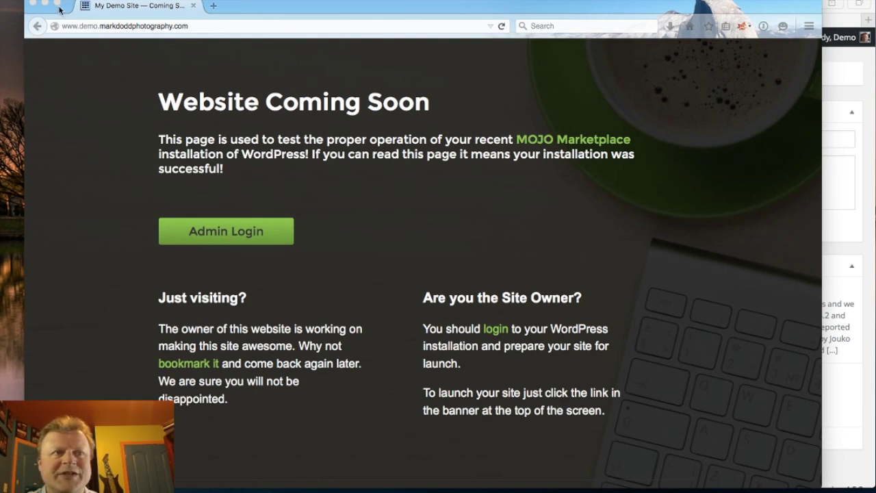
pyautogui.click(32, 7)
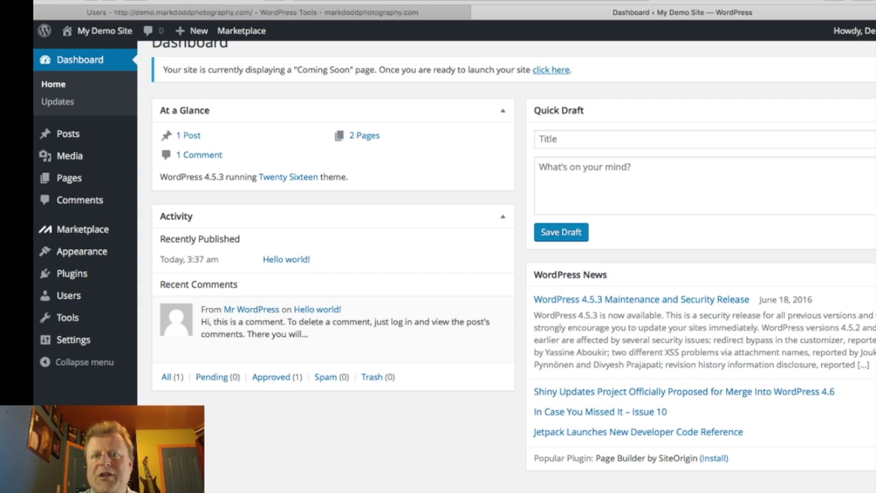
pyautogui.moveTo(81, 251)
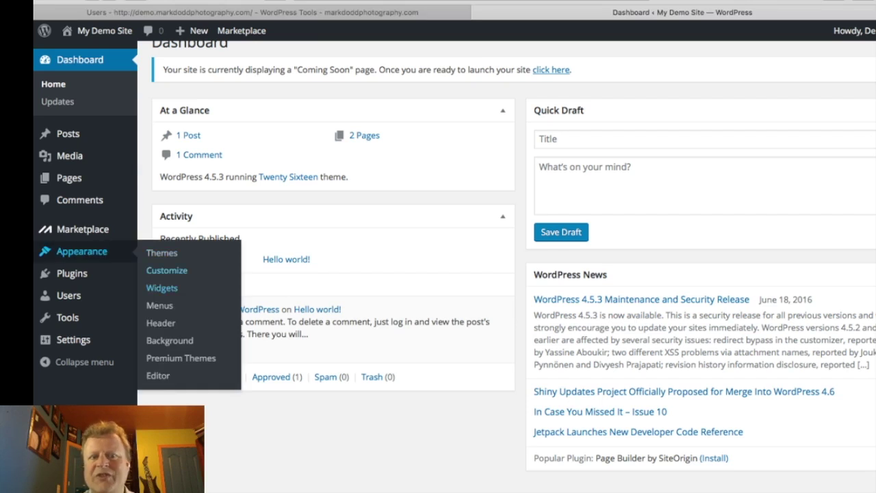
pyautogui.moveTo(72, 273)
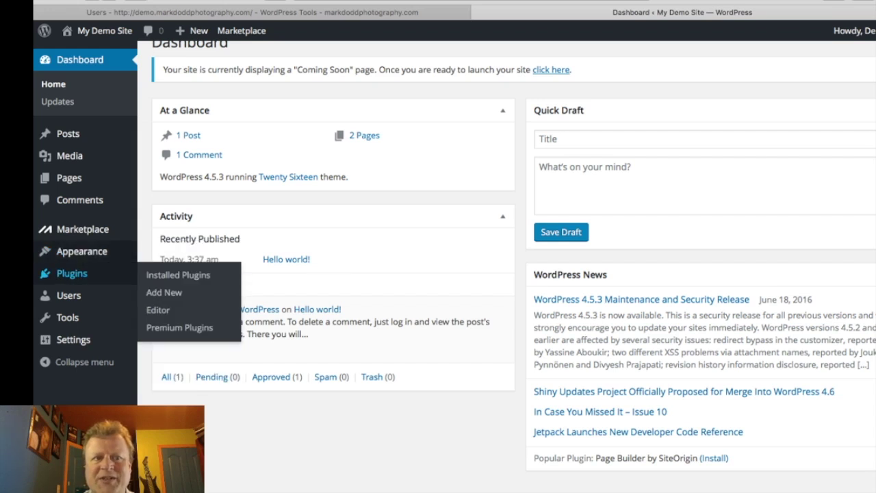
pyautogui.moveTo(68, 133)
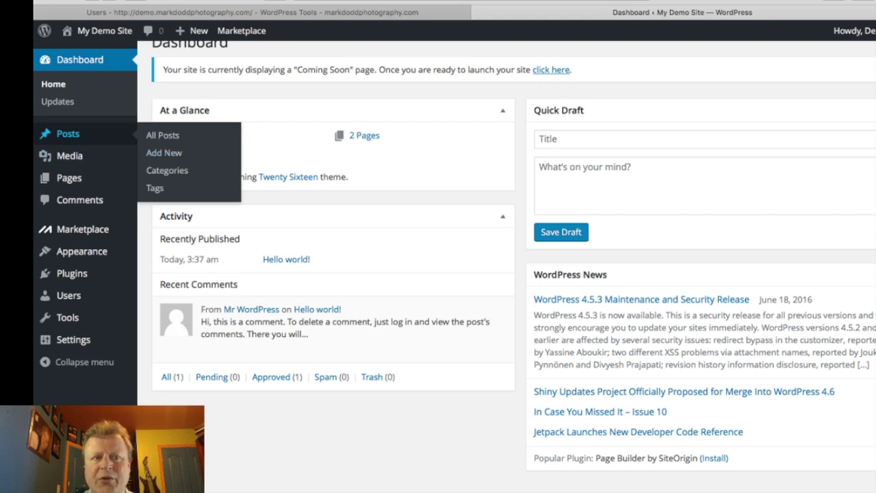
pyautogui.moveTo(68, 177)
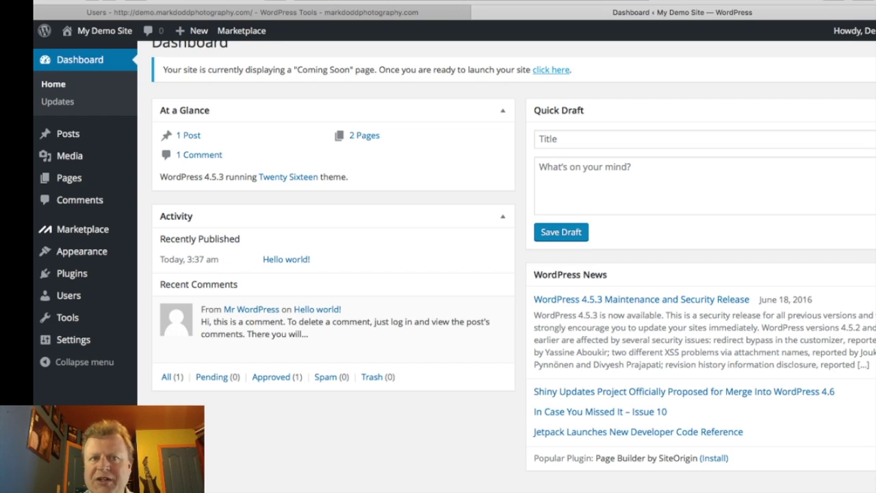
pyautogui.moveTo(102, 31)
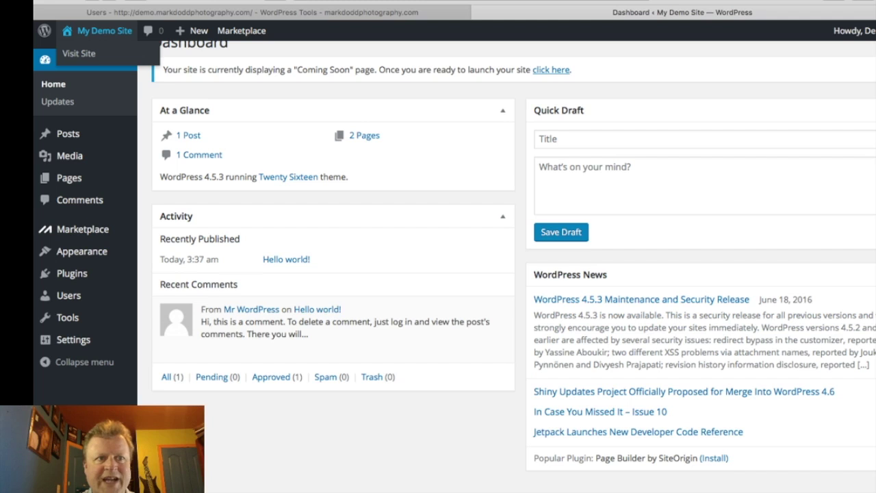
# Step: Open My Demo Site's front page in a new tab, then return to the Dashboard tab
pyautogui.click(79, 53)
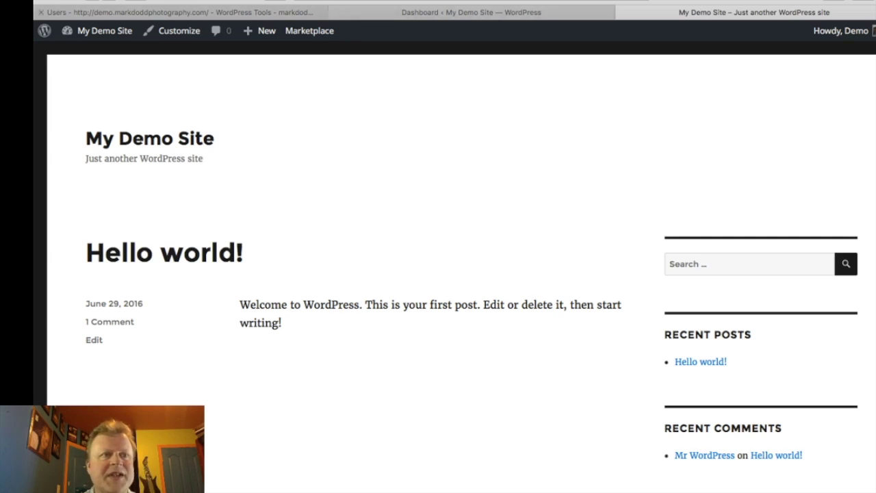
pyautogui.click(411, 11)
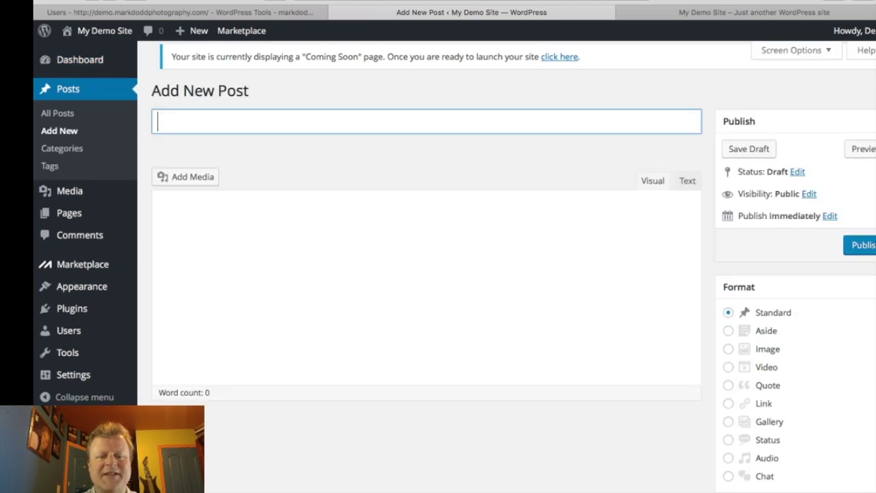
# Step: Write a post titled 'My first post' with the body 'this the body of my first post.'
pyautogui.write('My fir')
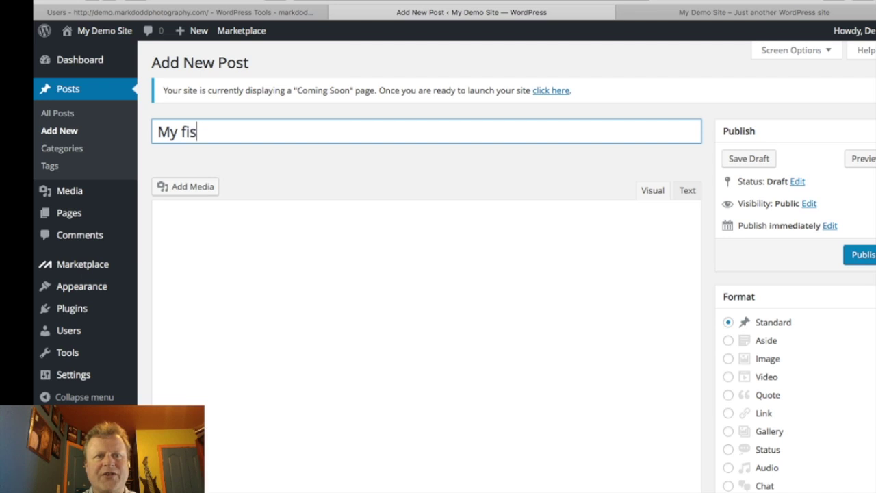
pyautogui.write('st post')
pyautogui.press('Tab')
pyautogui.write('this is')
pyautogui.press('BackSpace')
pyautogui.press('BackSpace')
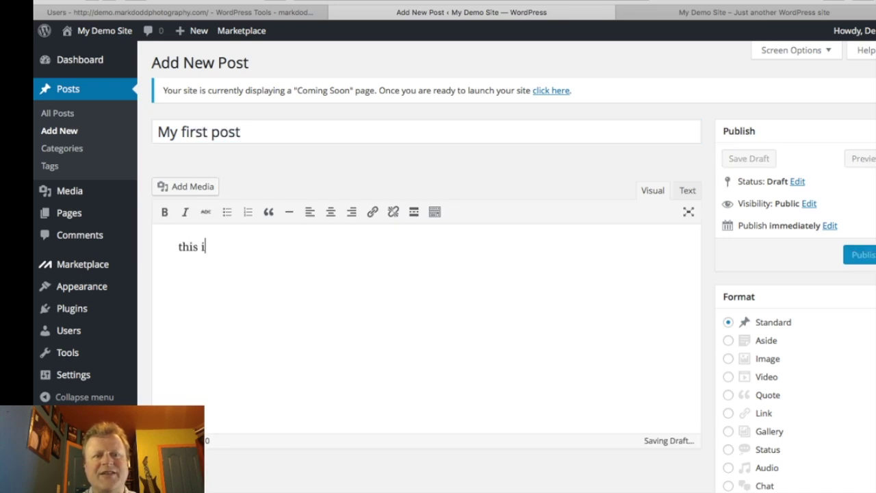
pyautogui.write('the body ')
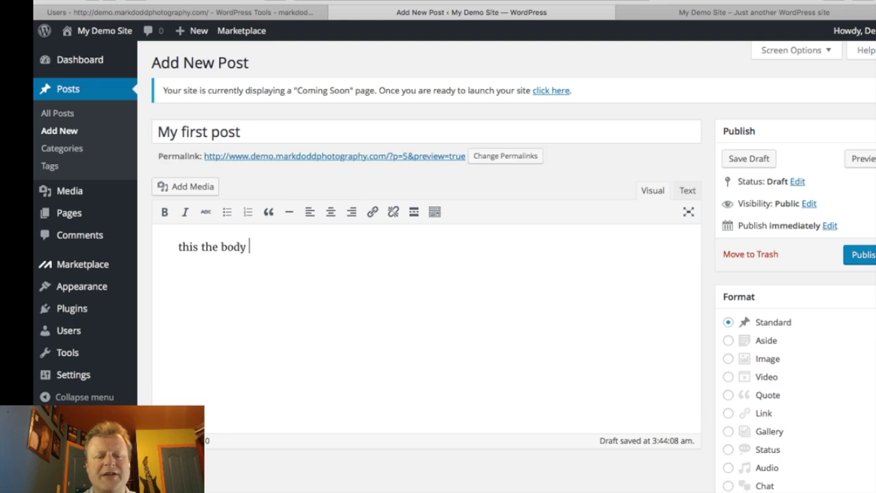
pyautogui.write('of my firs')
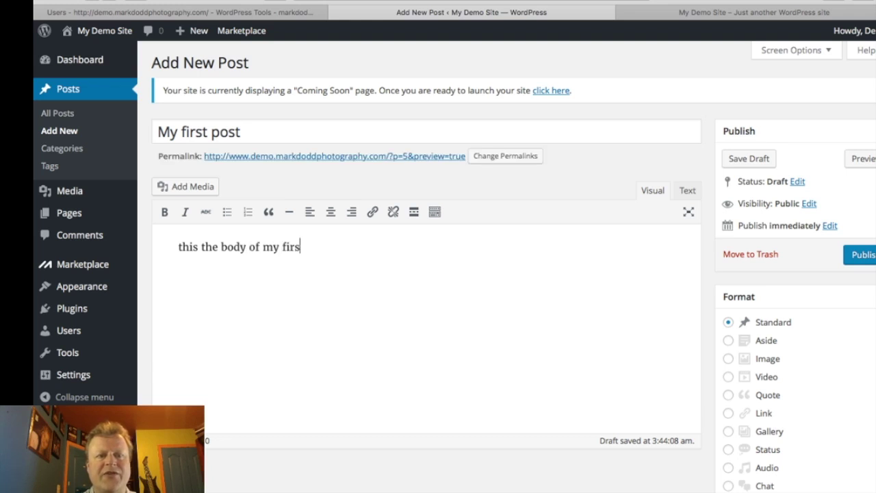
pyautogui.write('t post.')
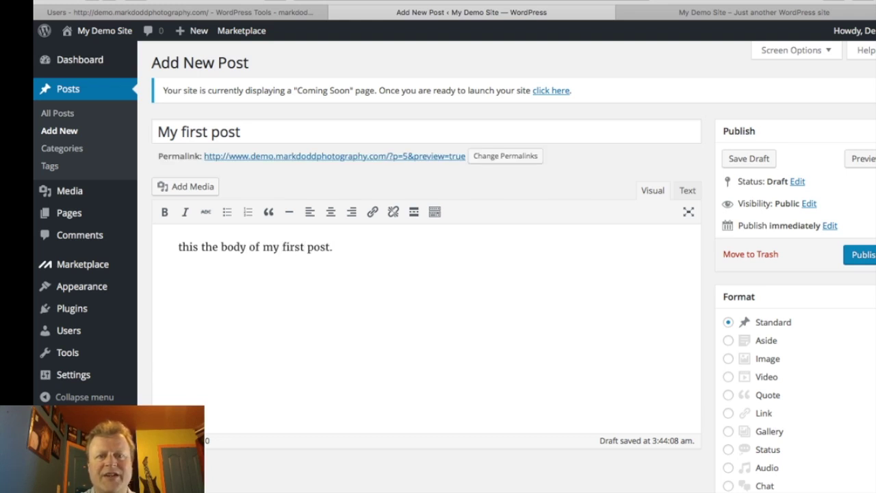
pyautogui.click(241, 132)
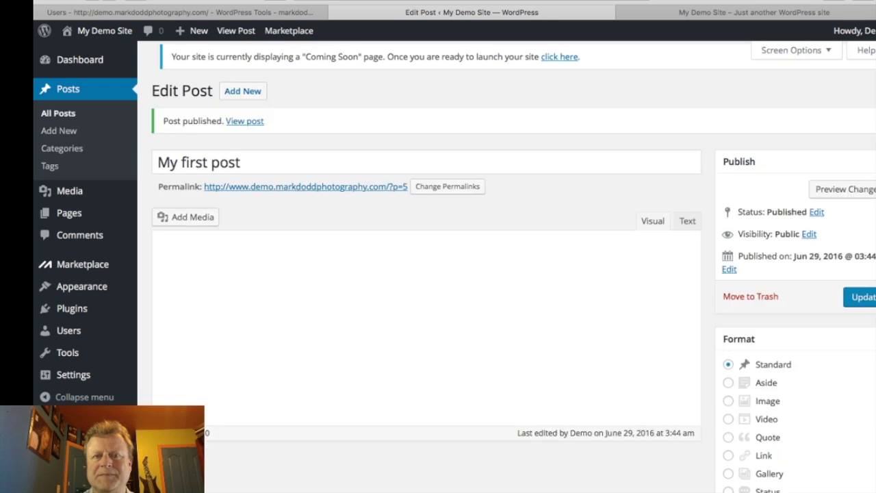
# Step: Reload the front page to show 'My first post' above Hello world!, then return to the editor
pyautogui.click(753, 13)
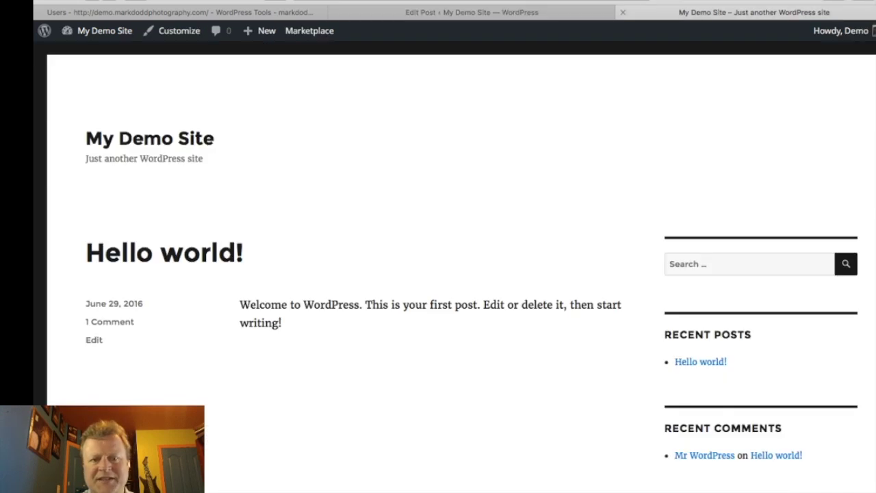
pyautogui.press('super+r')
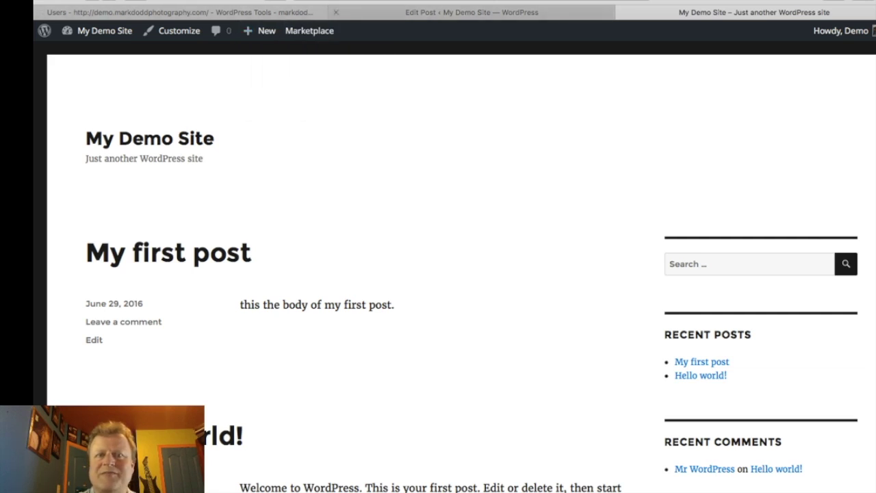
pyautogui.click(472, 13)
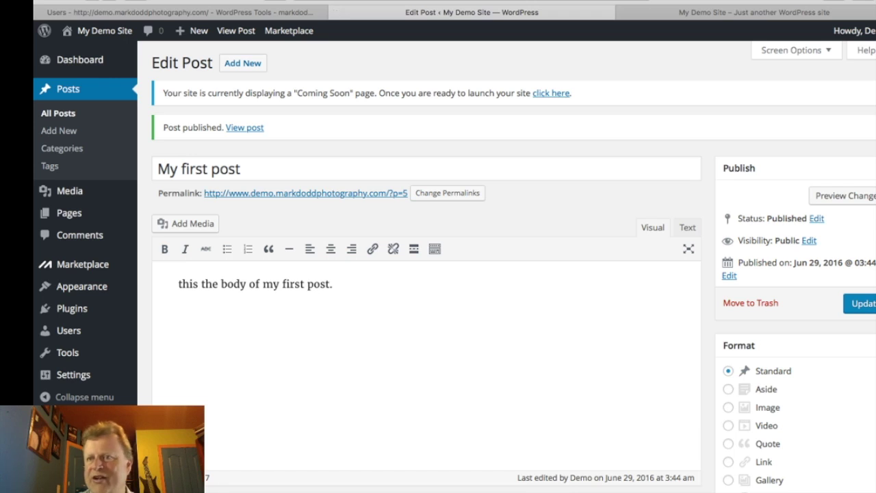
# Step: Show the Edit Post help notes, then switch to the Users – WordPress Tools tab
pyautogui.click(866, 50)
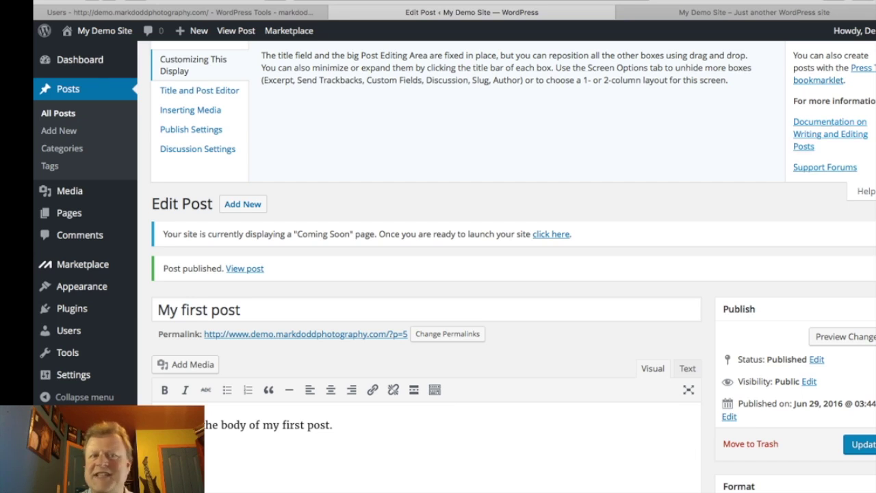
pyautogui.moveTo(81, 287)
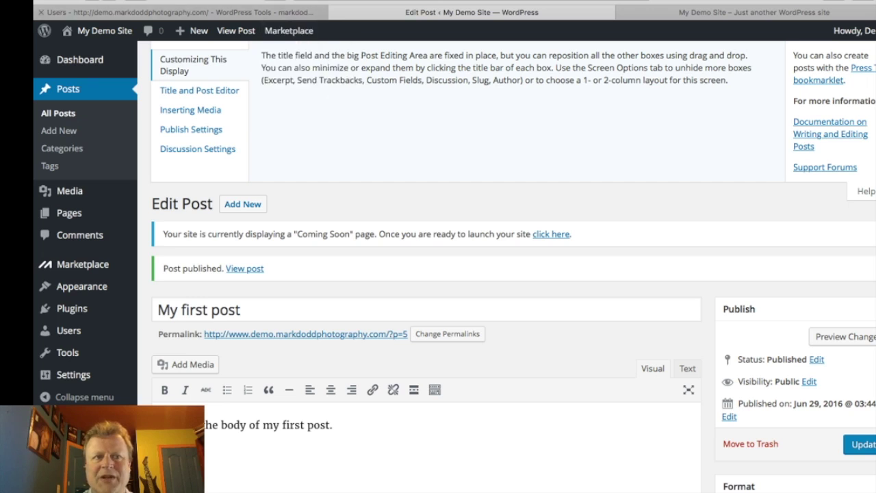
pyautogui.click(177, 12)
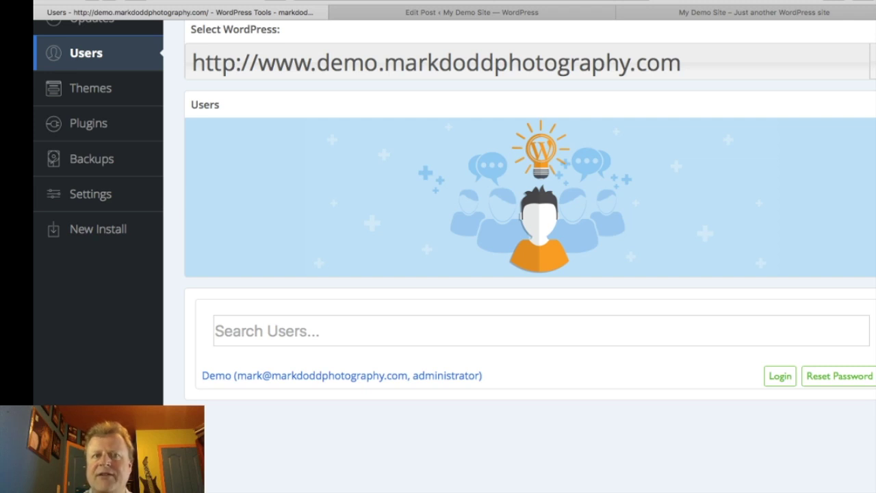
# Step: Dismiss the Installing WordPress welcome message and go to Domains > Subdomains
pyautogui.scroll(4, 454, 257)
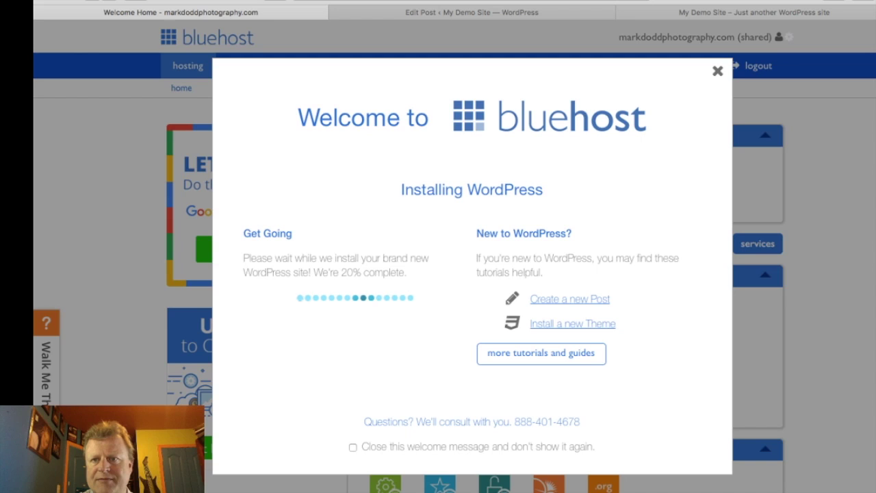
pyautogui.press('Escape')
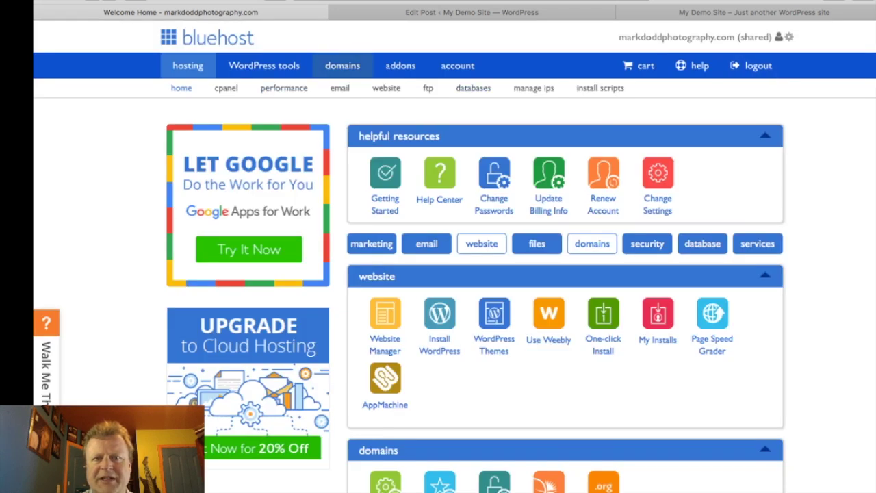
pyautogui.click(343, 65)
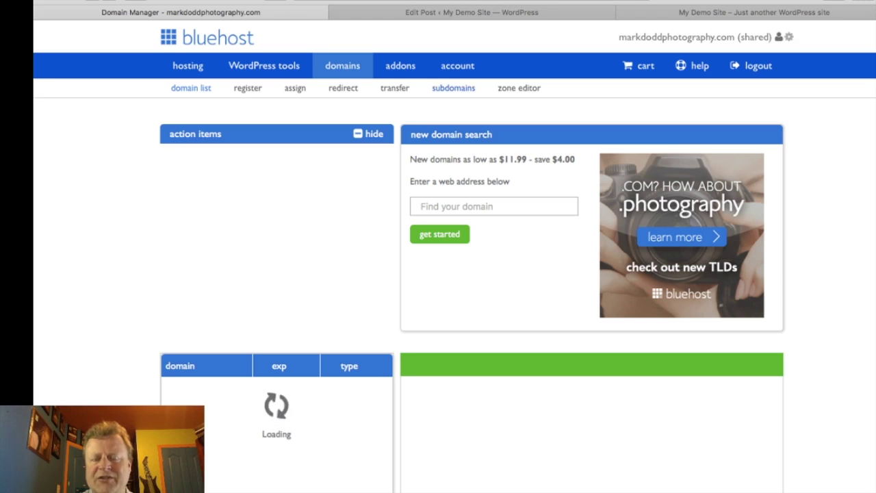
pyautogui.click(453, 87)
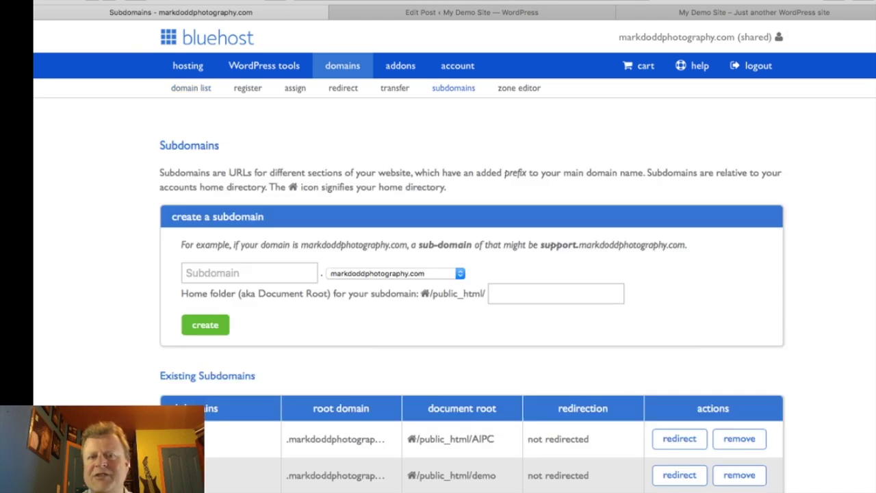